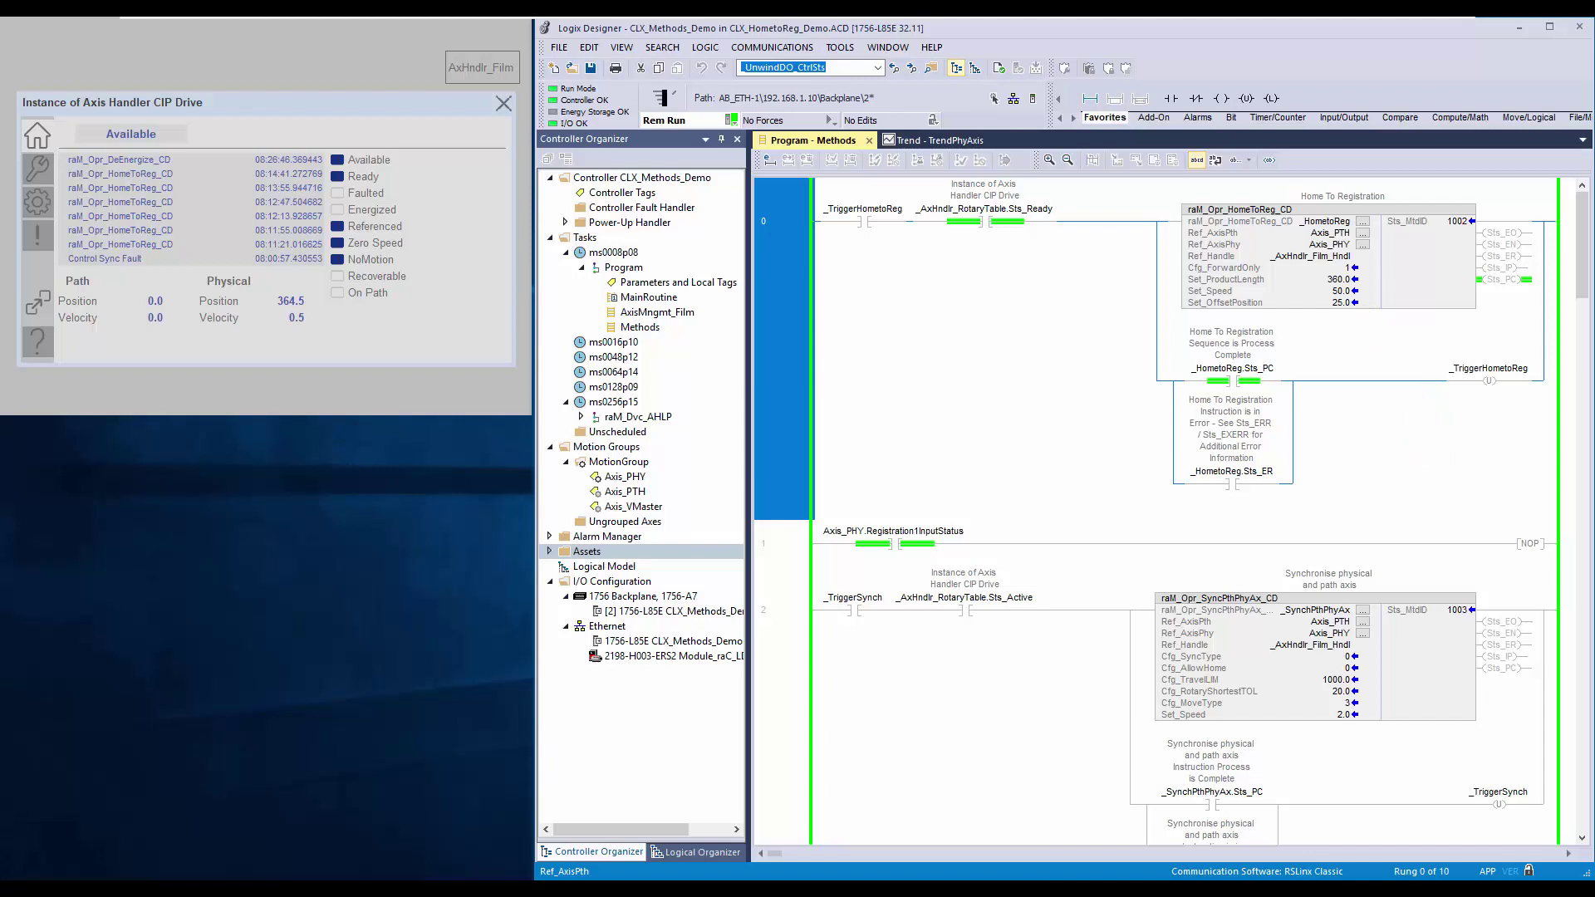
Toggle the _TriggerHometoReg contact bit on in the ladder routine
right_click(862, 222)
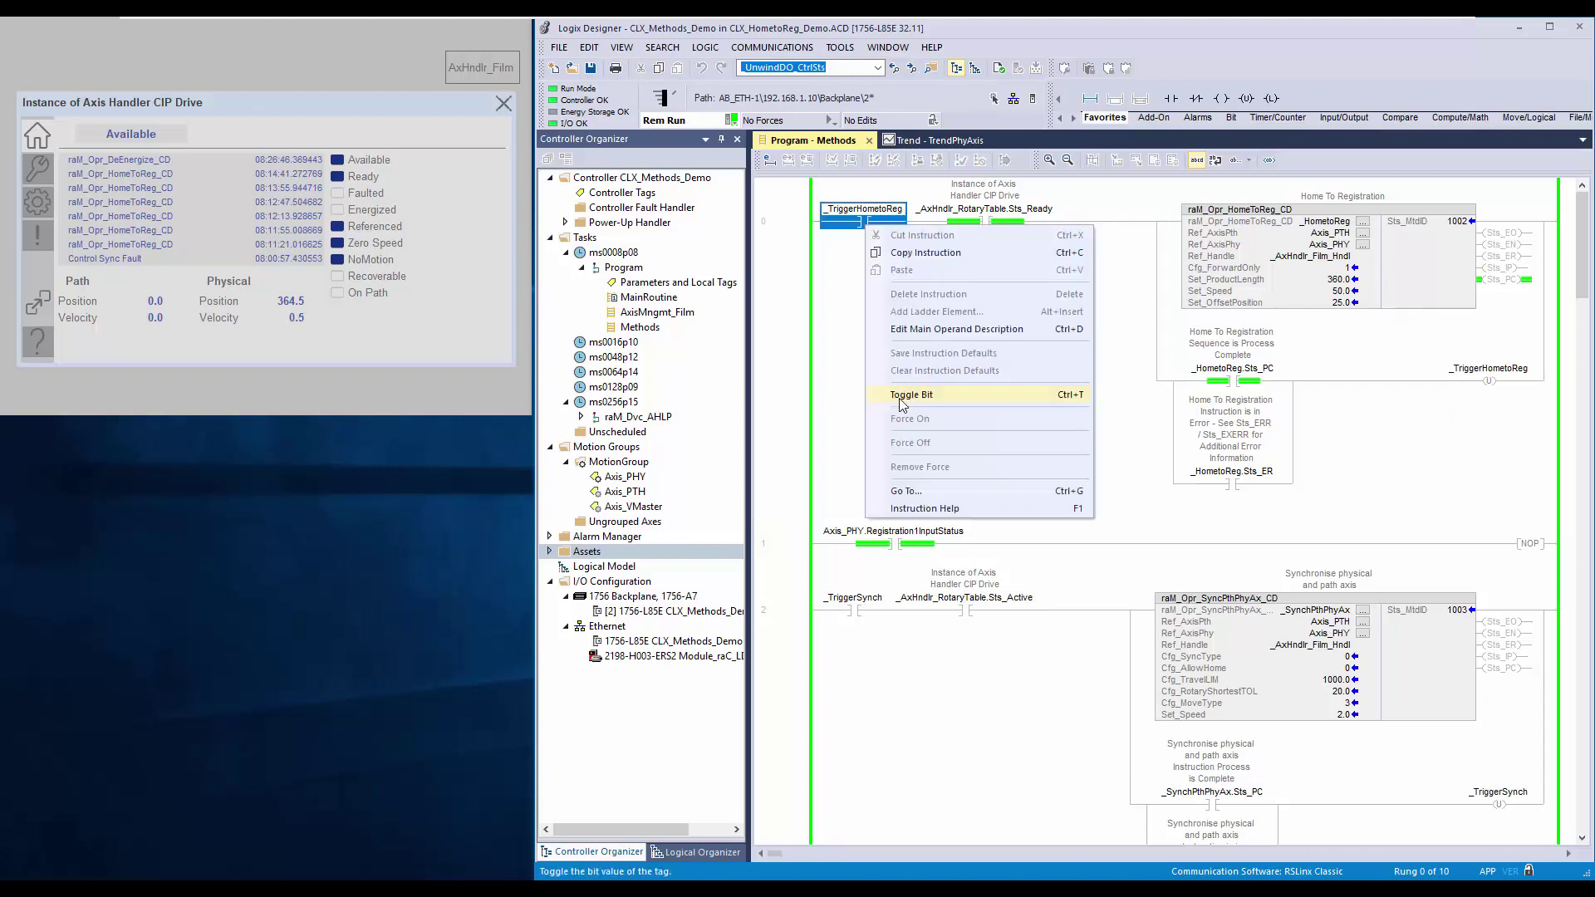
click(911, 395)
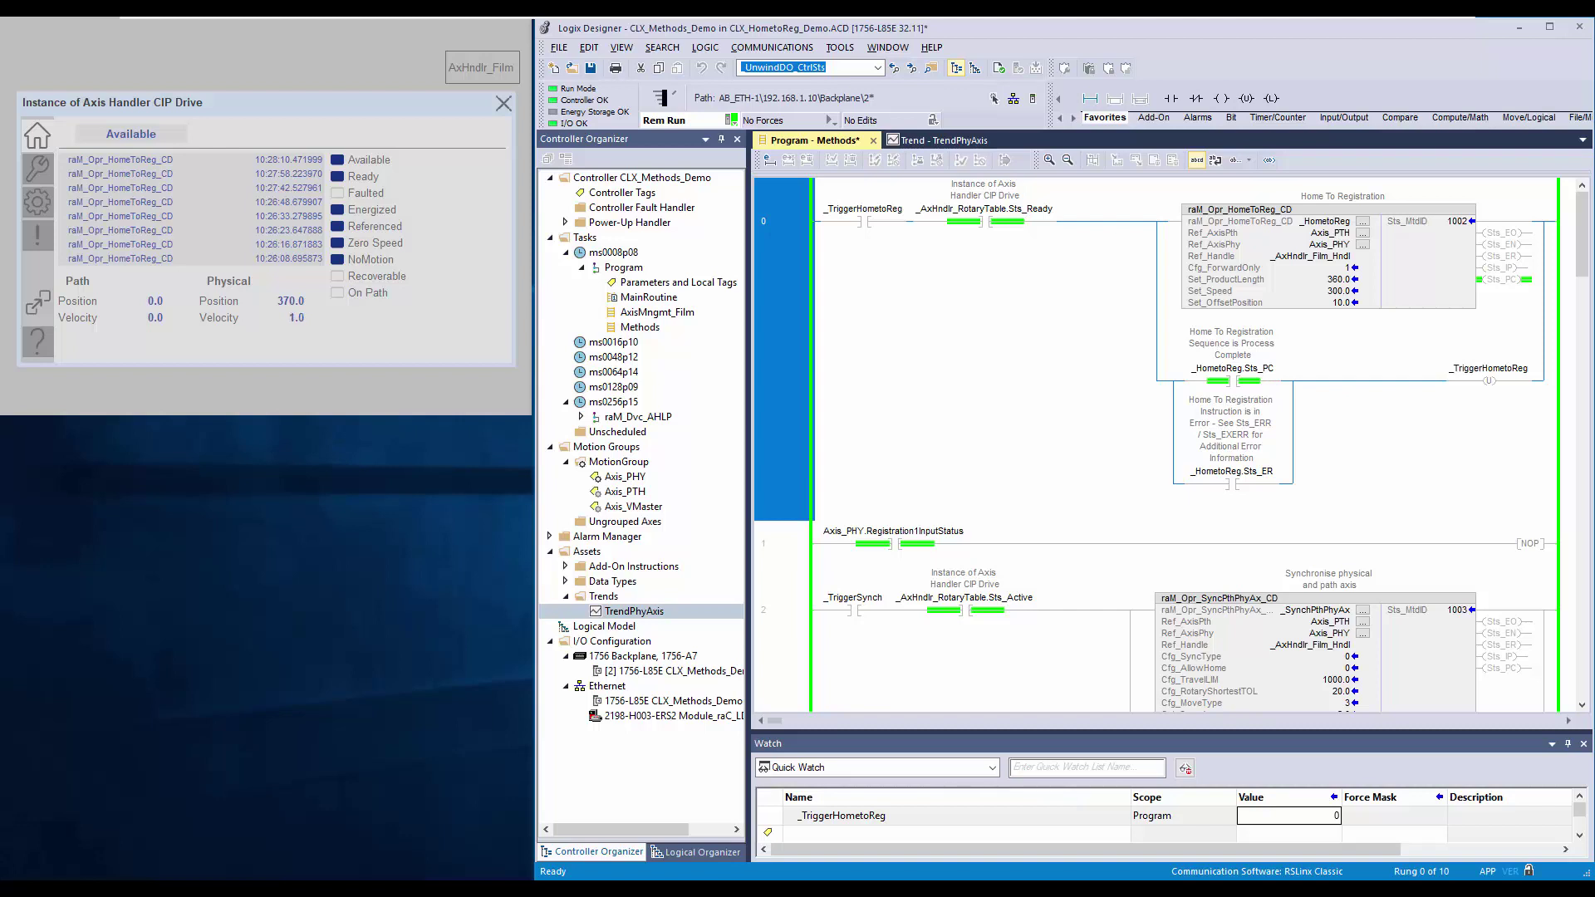
Bring the Trend - TrendPhyAxis chart to the front
key(ctrl+Tab)
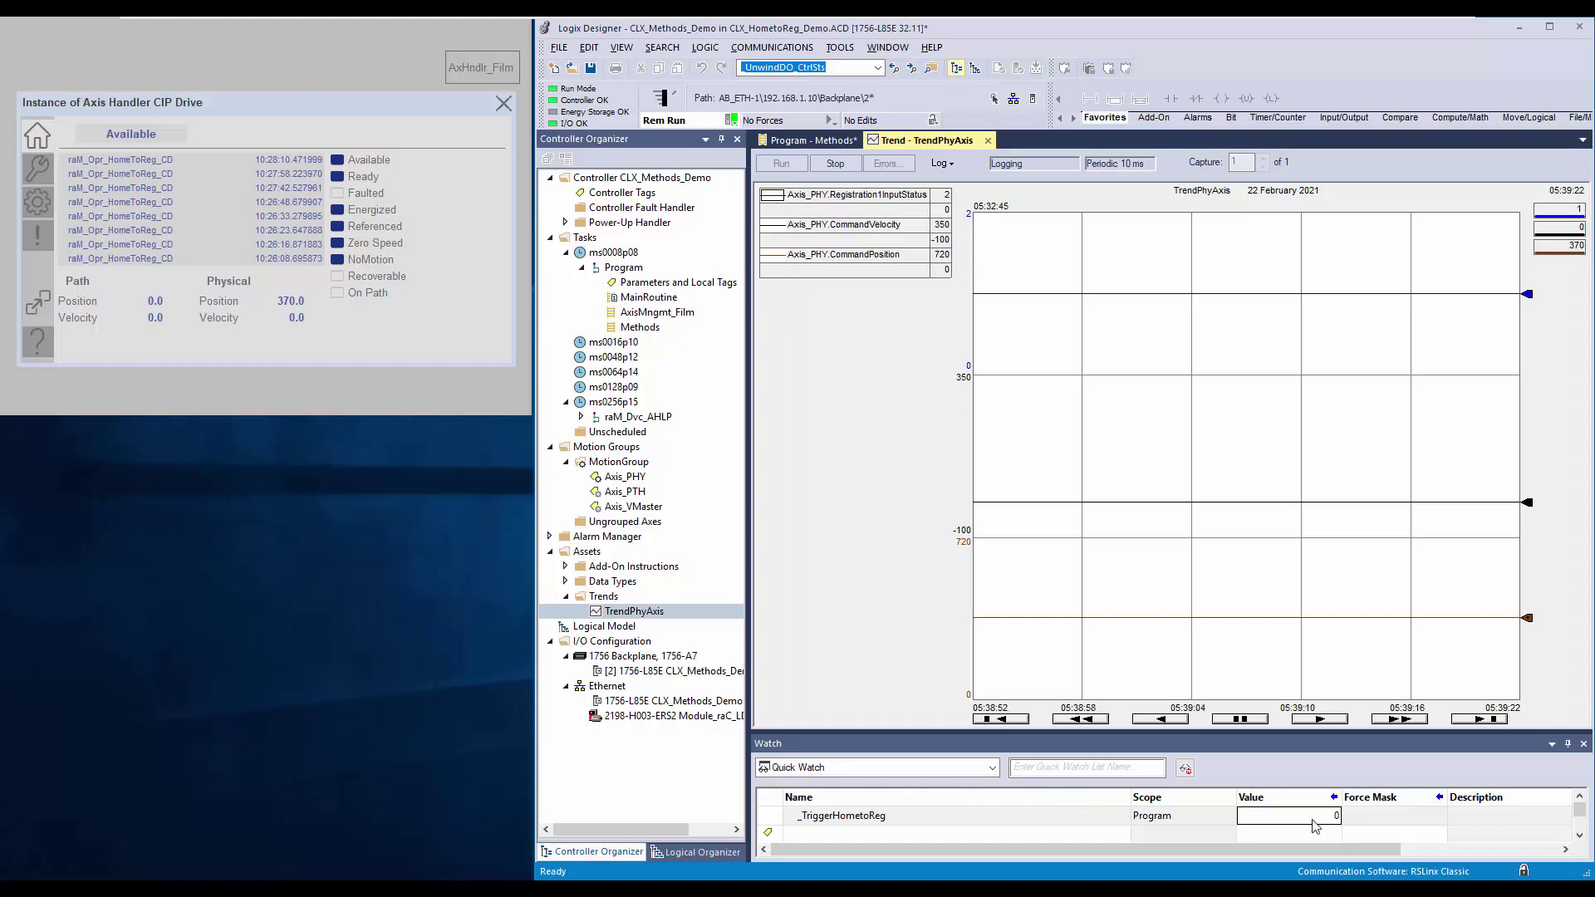
Set _TriggerHometoReg to 1 in the Watch pane and pause the trend at position 370
click(1315, 818)
text(1)
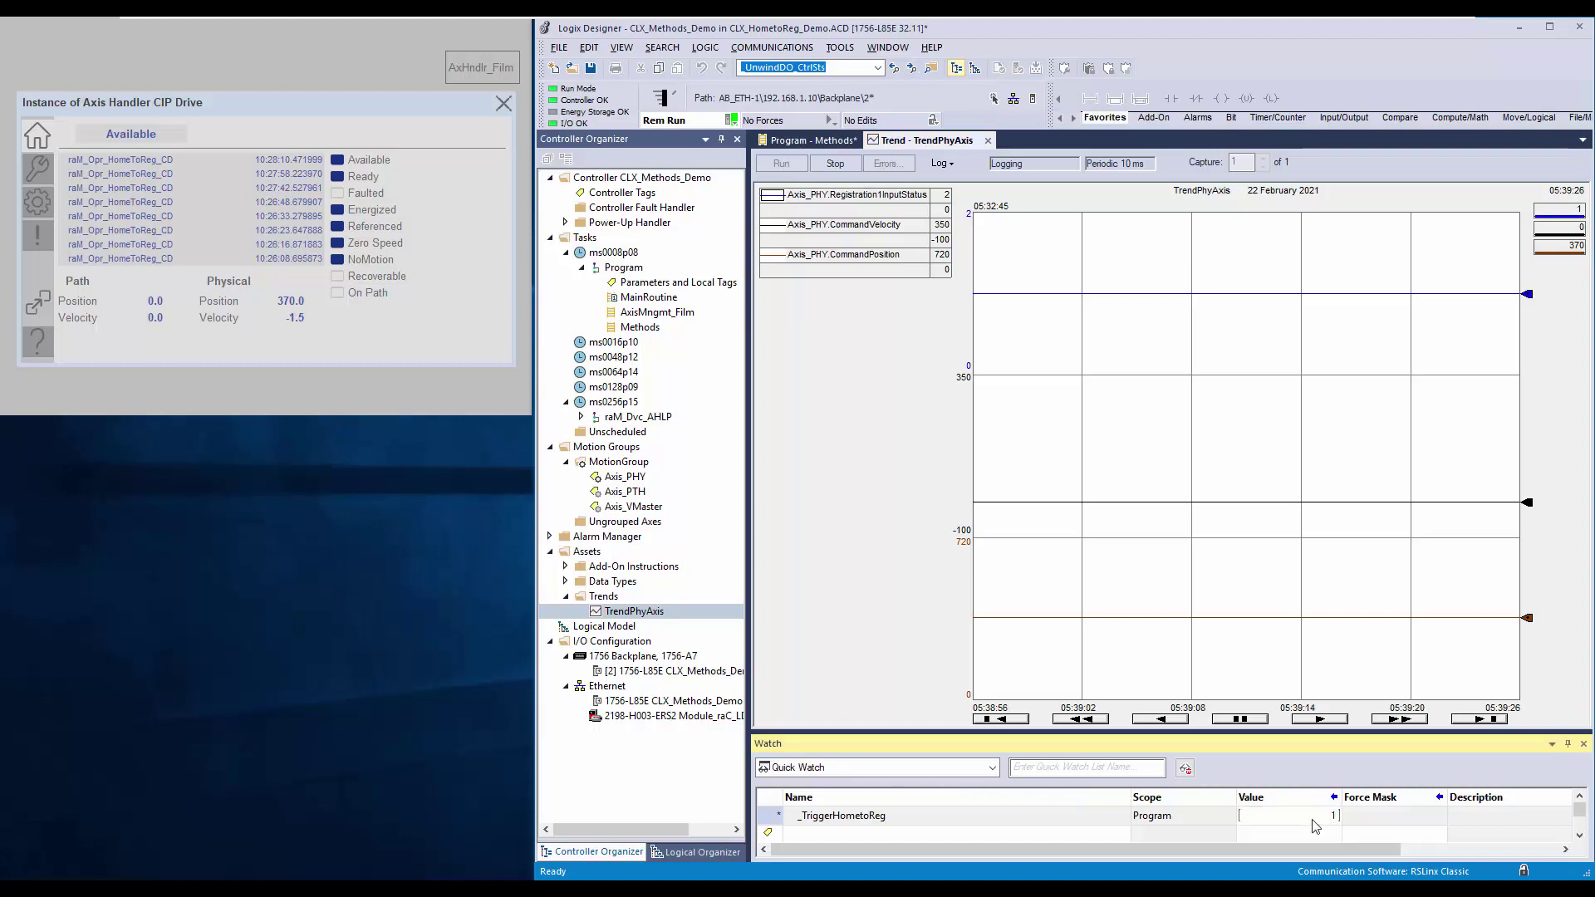
key(Return)
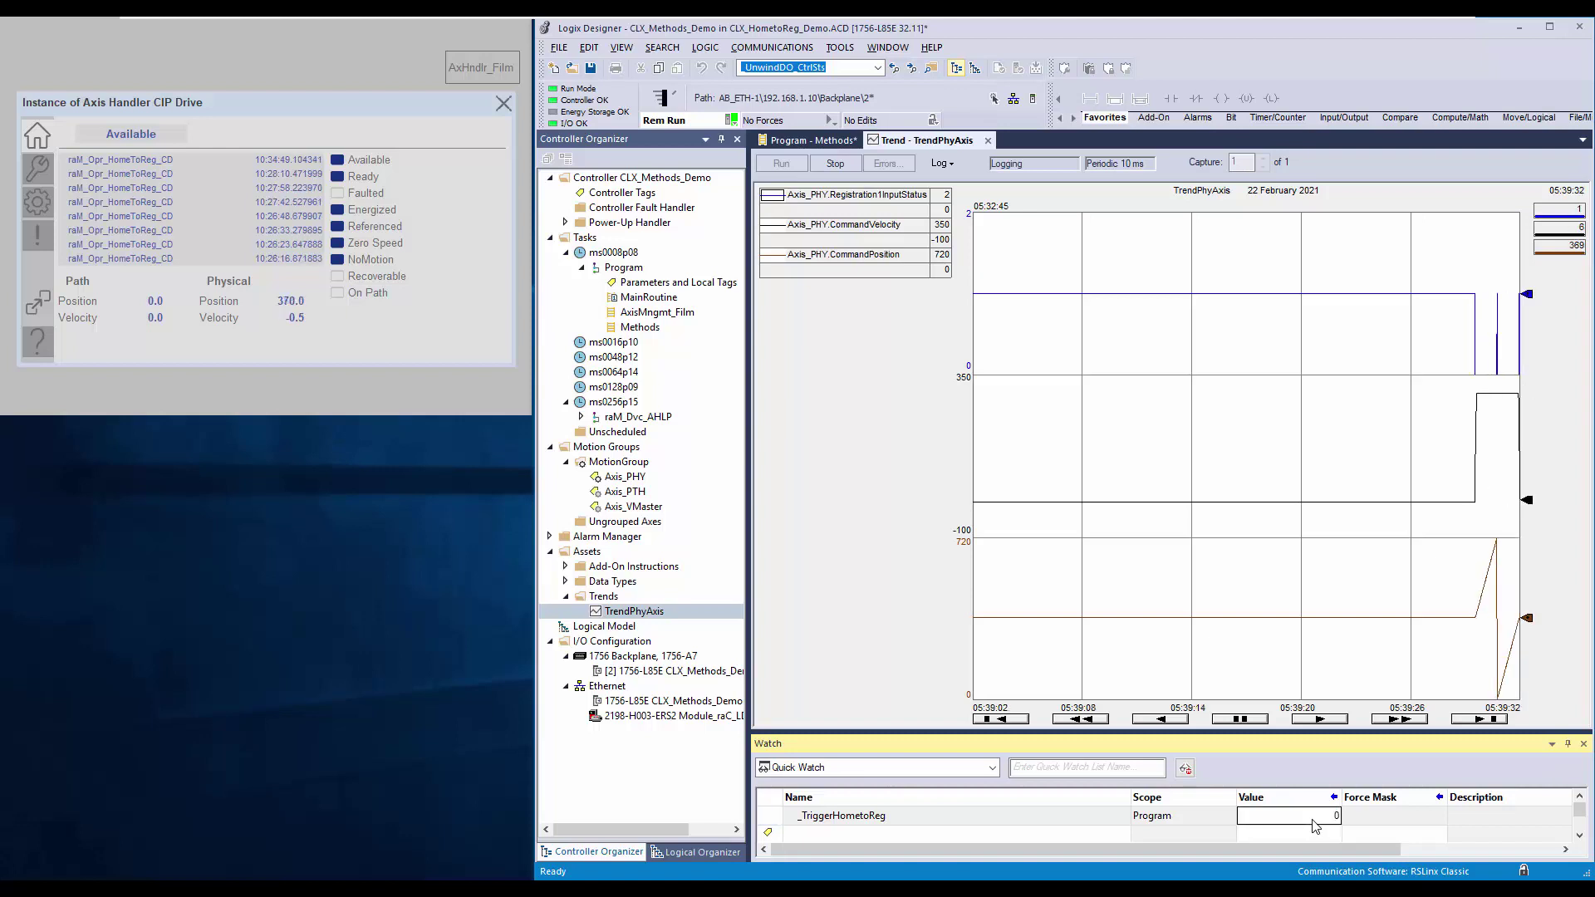
click(1253, 719)
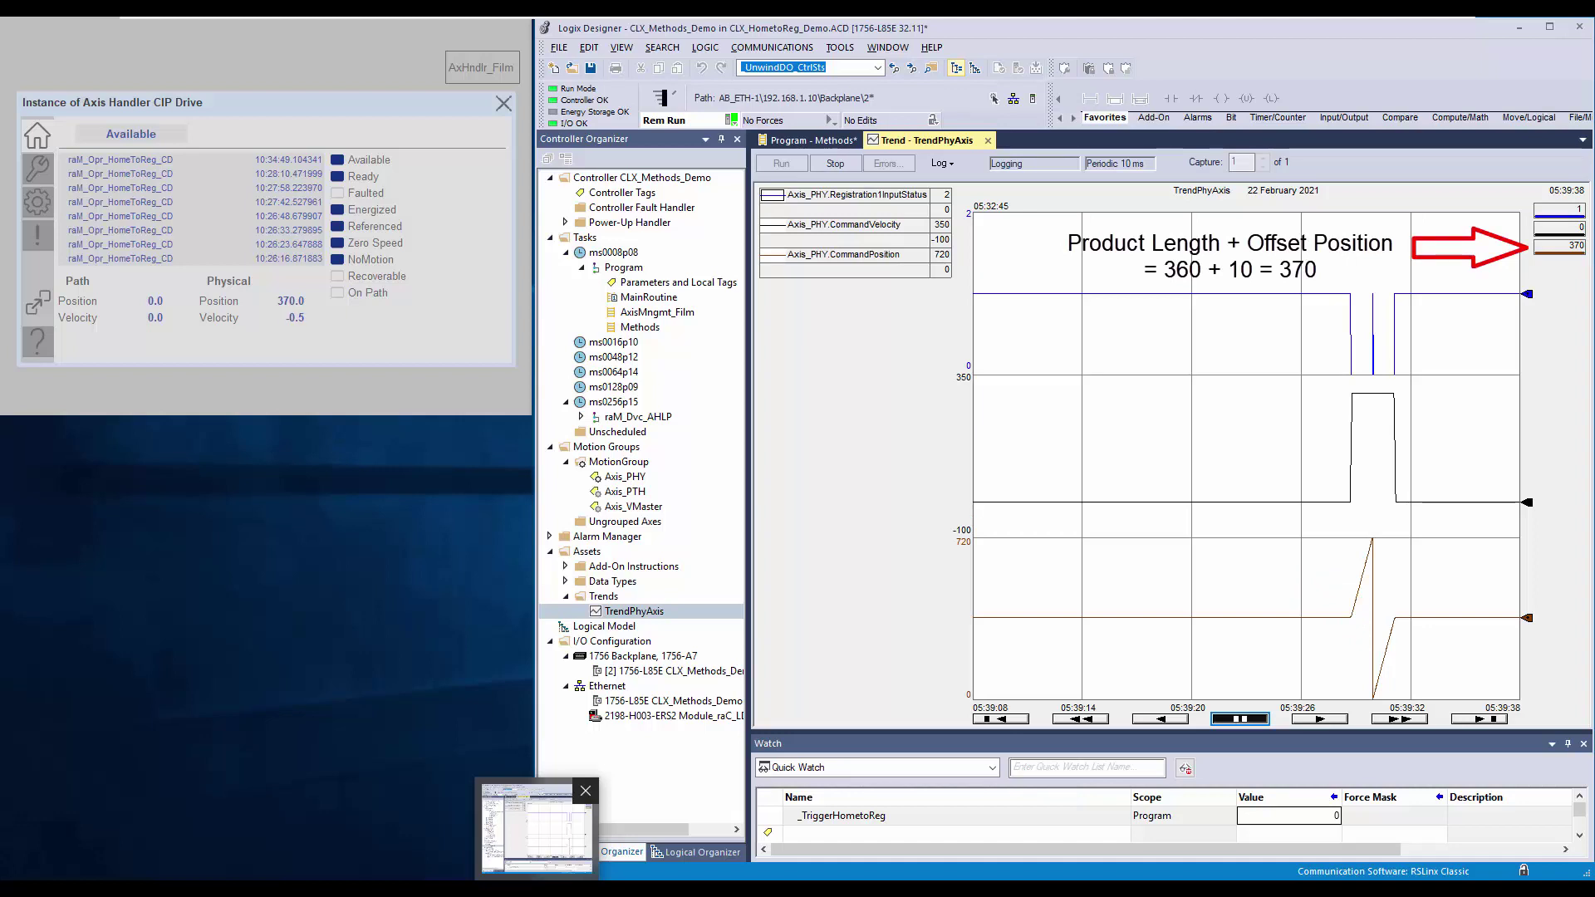
Cycle past the Methods routine back to the live TrendPhyAxis trend
key(ctrl+Tab)
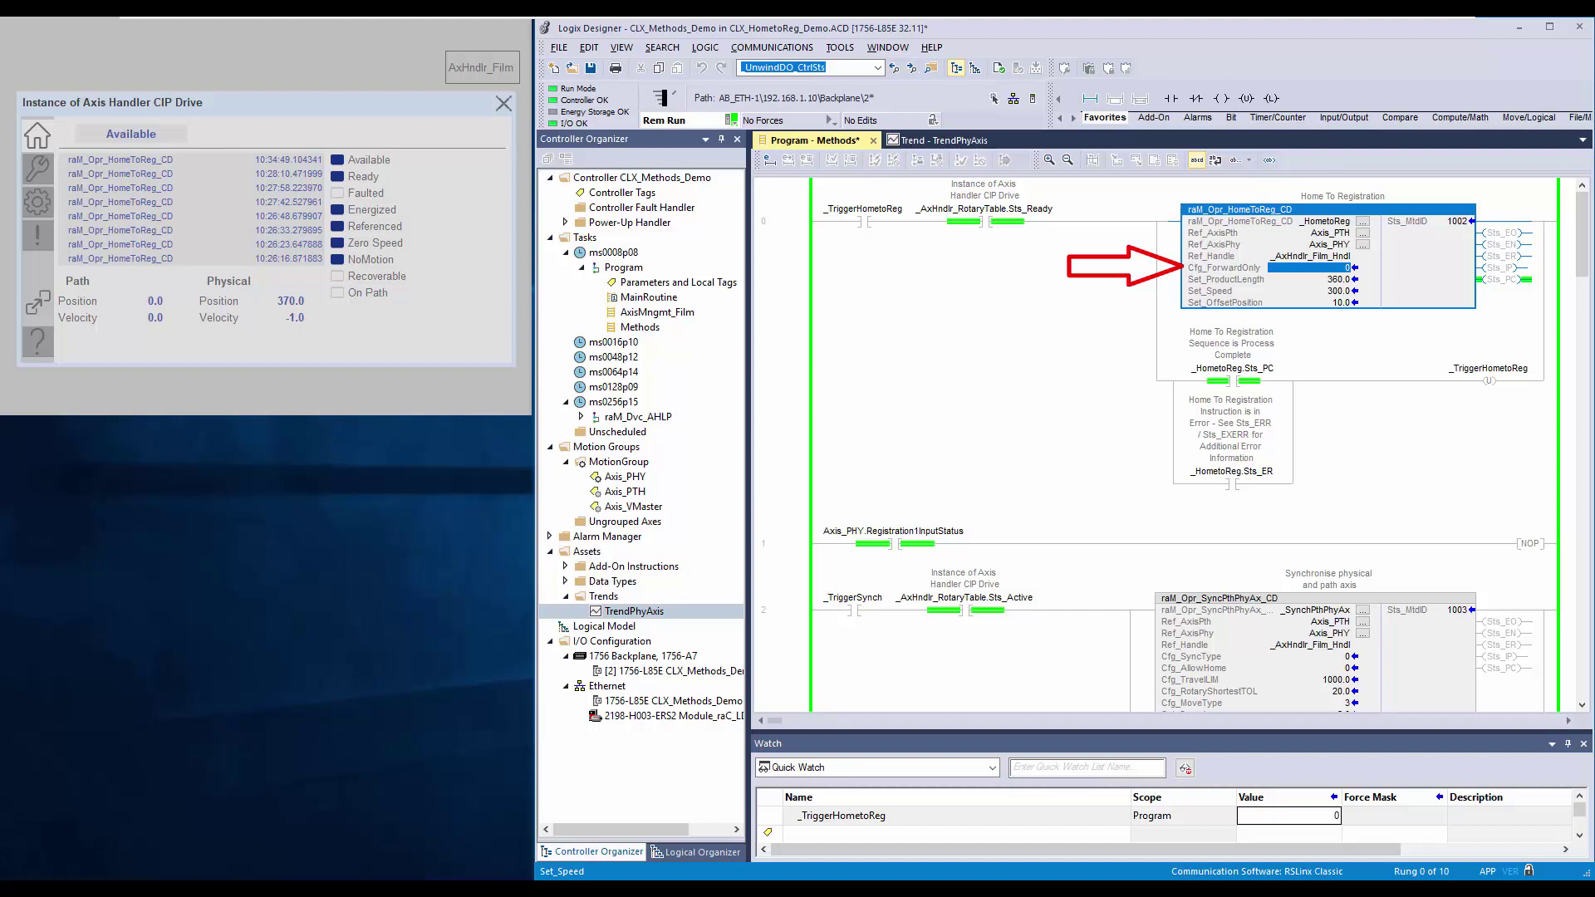
key(ctrl+Tab)
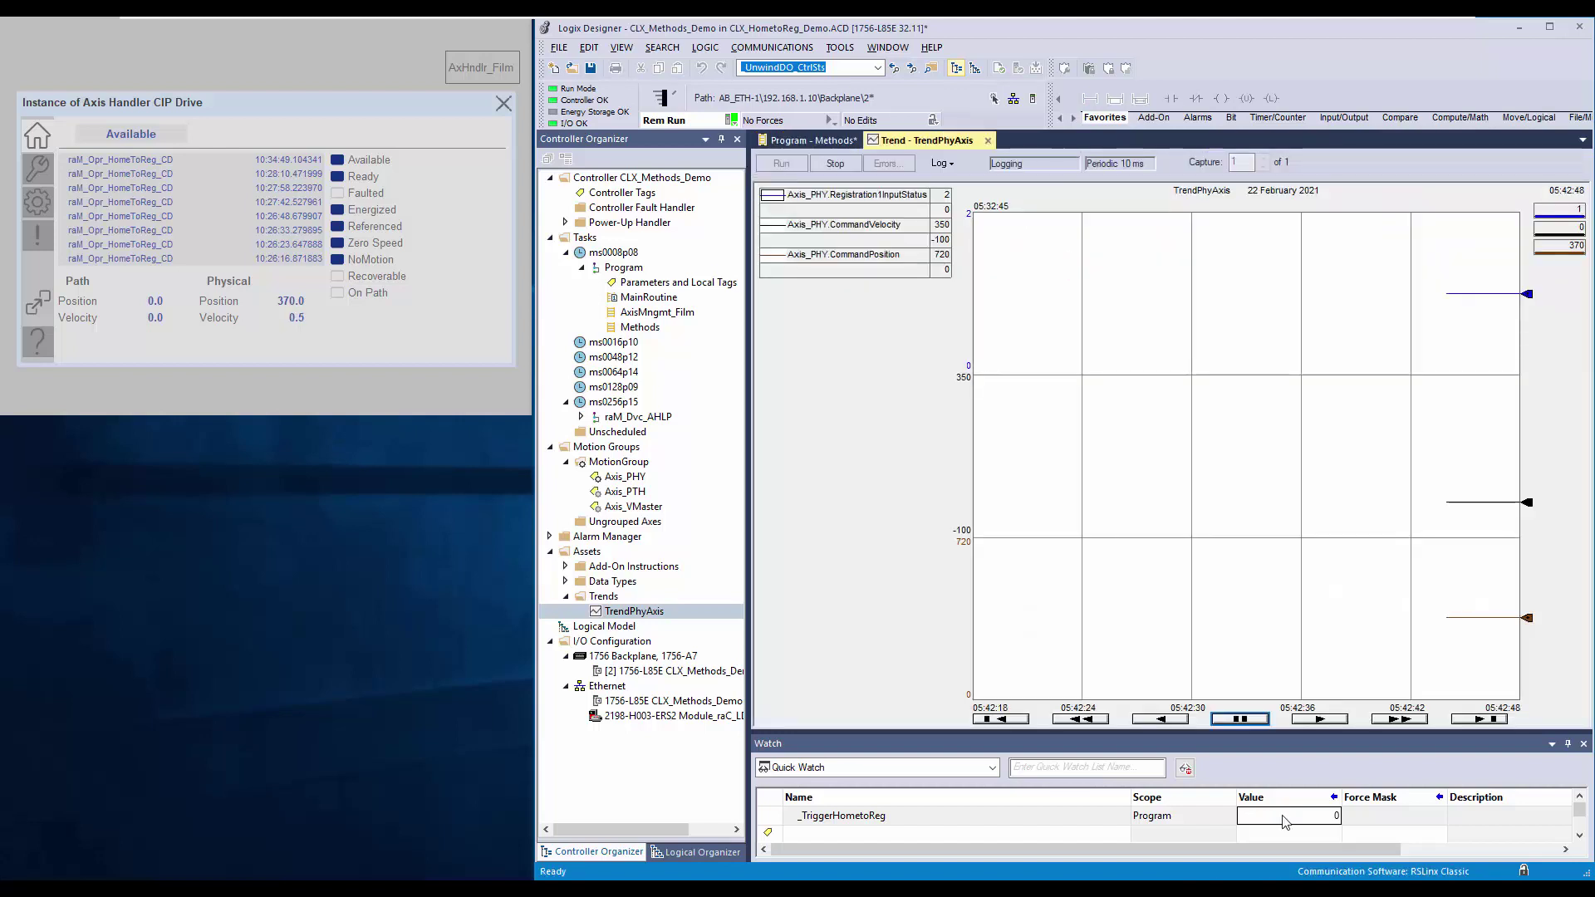
Set _TriggerHometoReg to 1 again and pause the trend with the axis ending near 10
click(1284, 817)
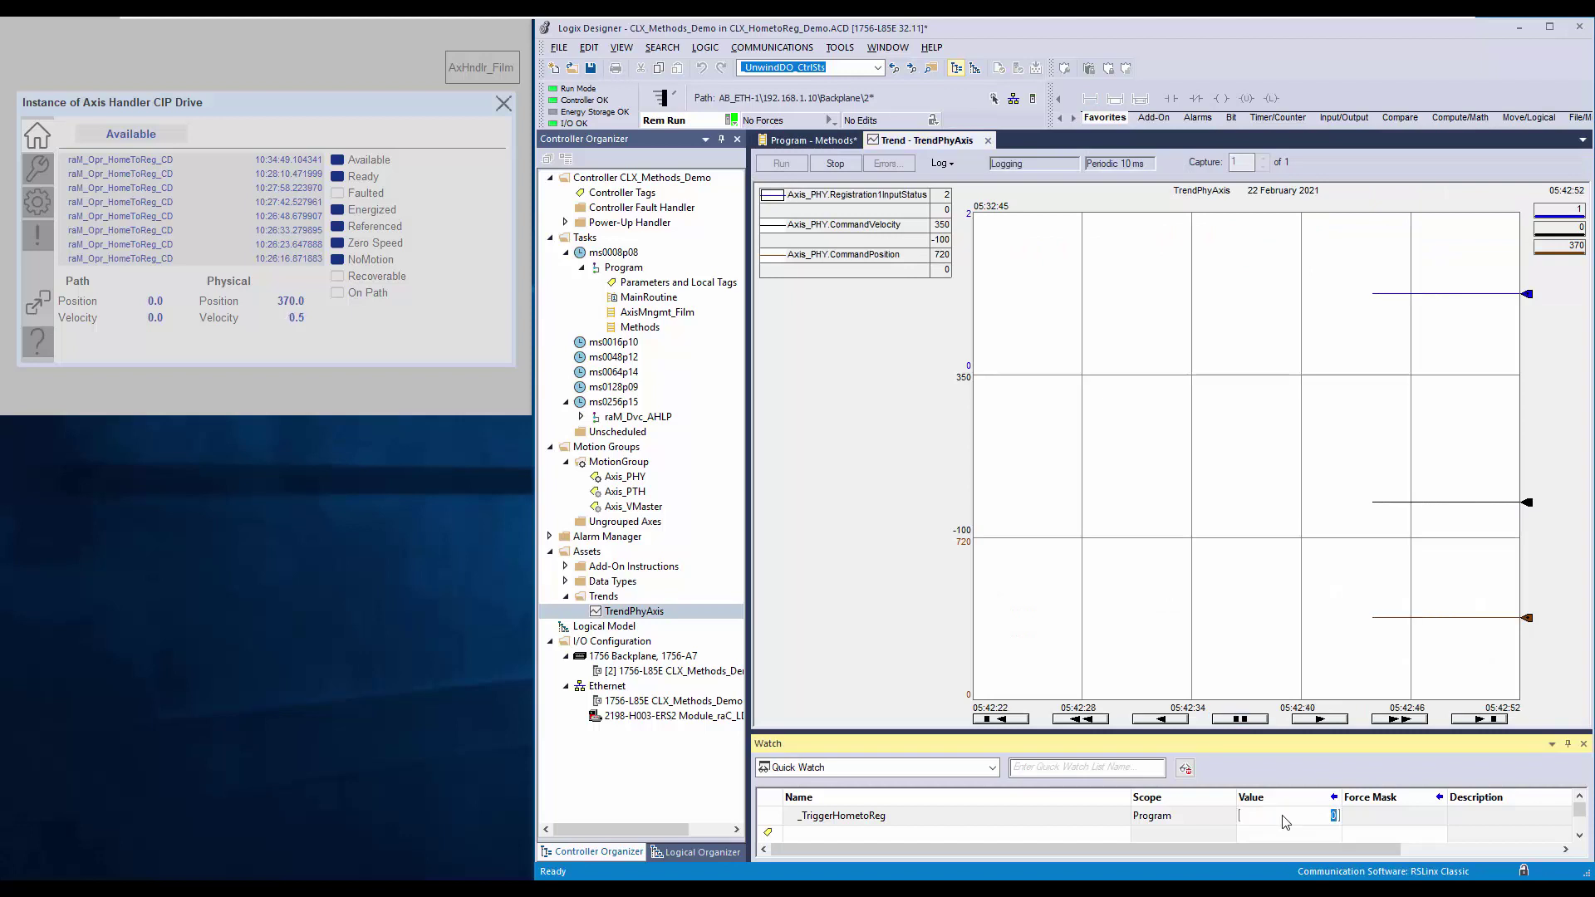
text(1)
key(Return)
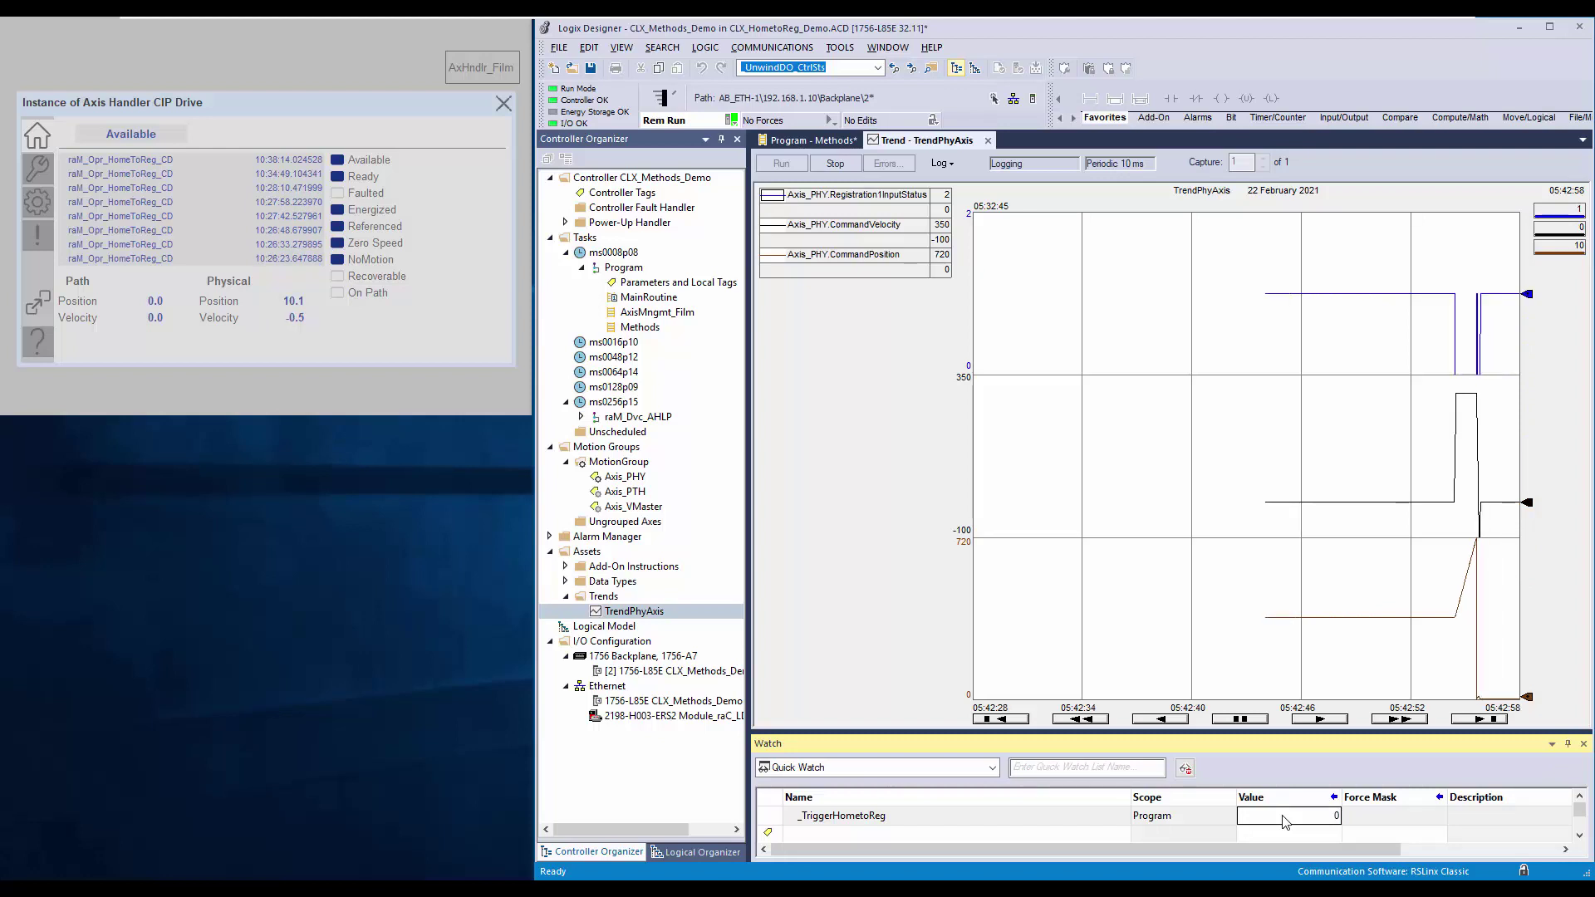
click(1240, 719)
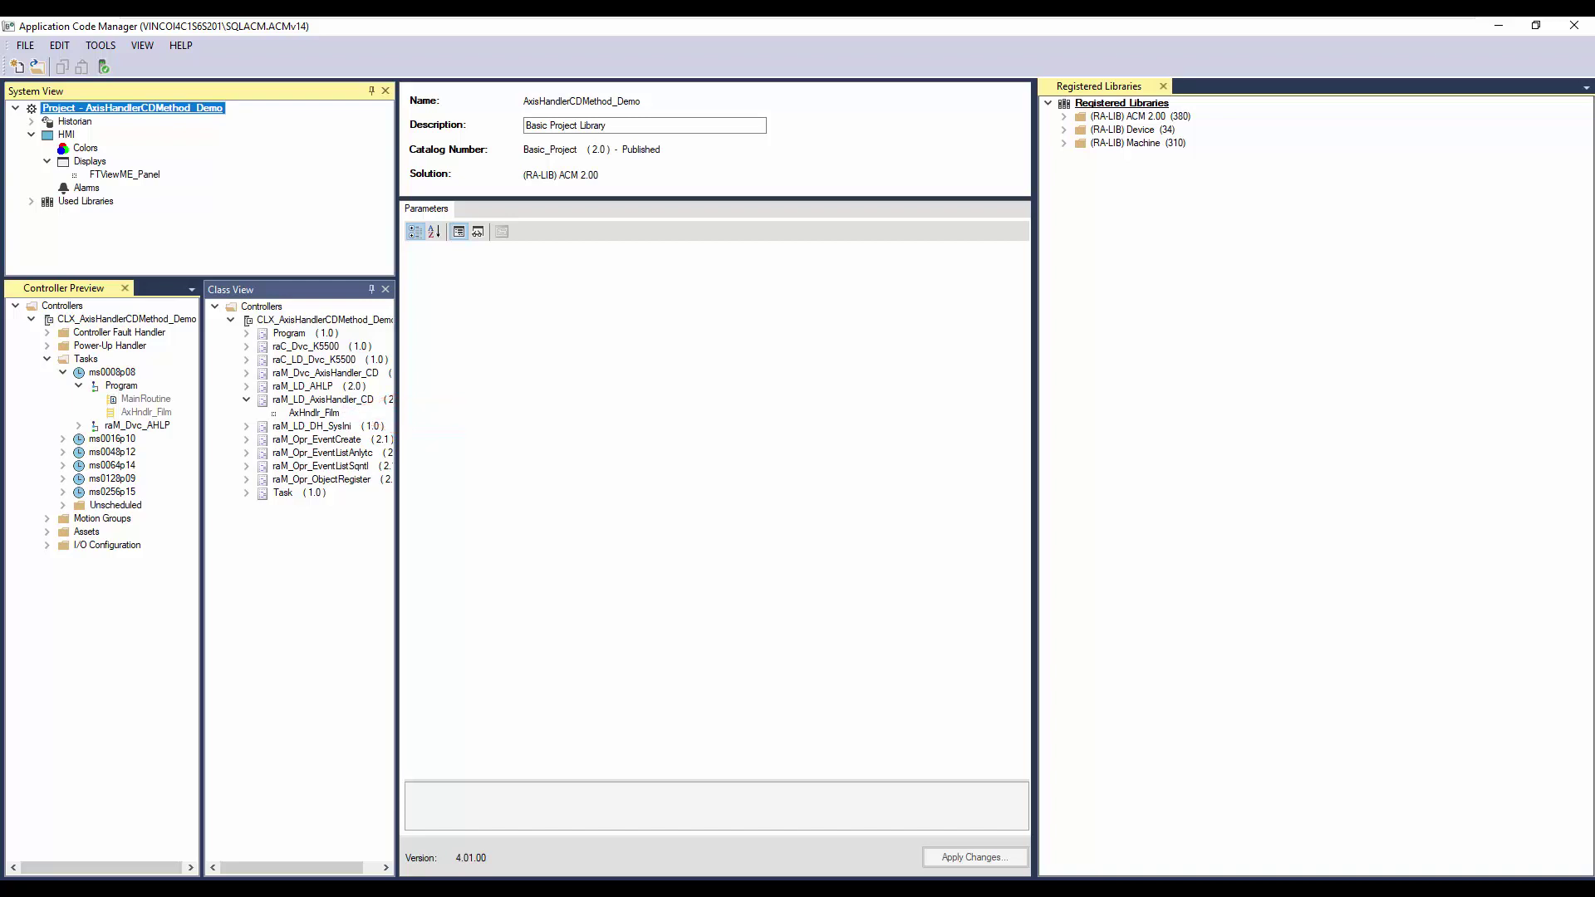
Add a new object under ms0008p08's Program, choosing raM_LD_HomeToReg_CD via the 'home' filter
click(121, 387)
right_click(121, 386)
click(163, 430)
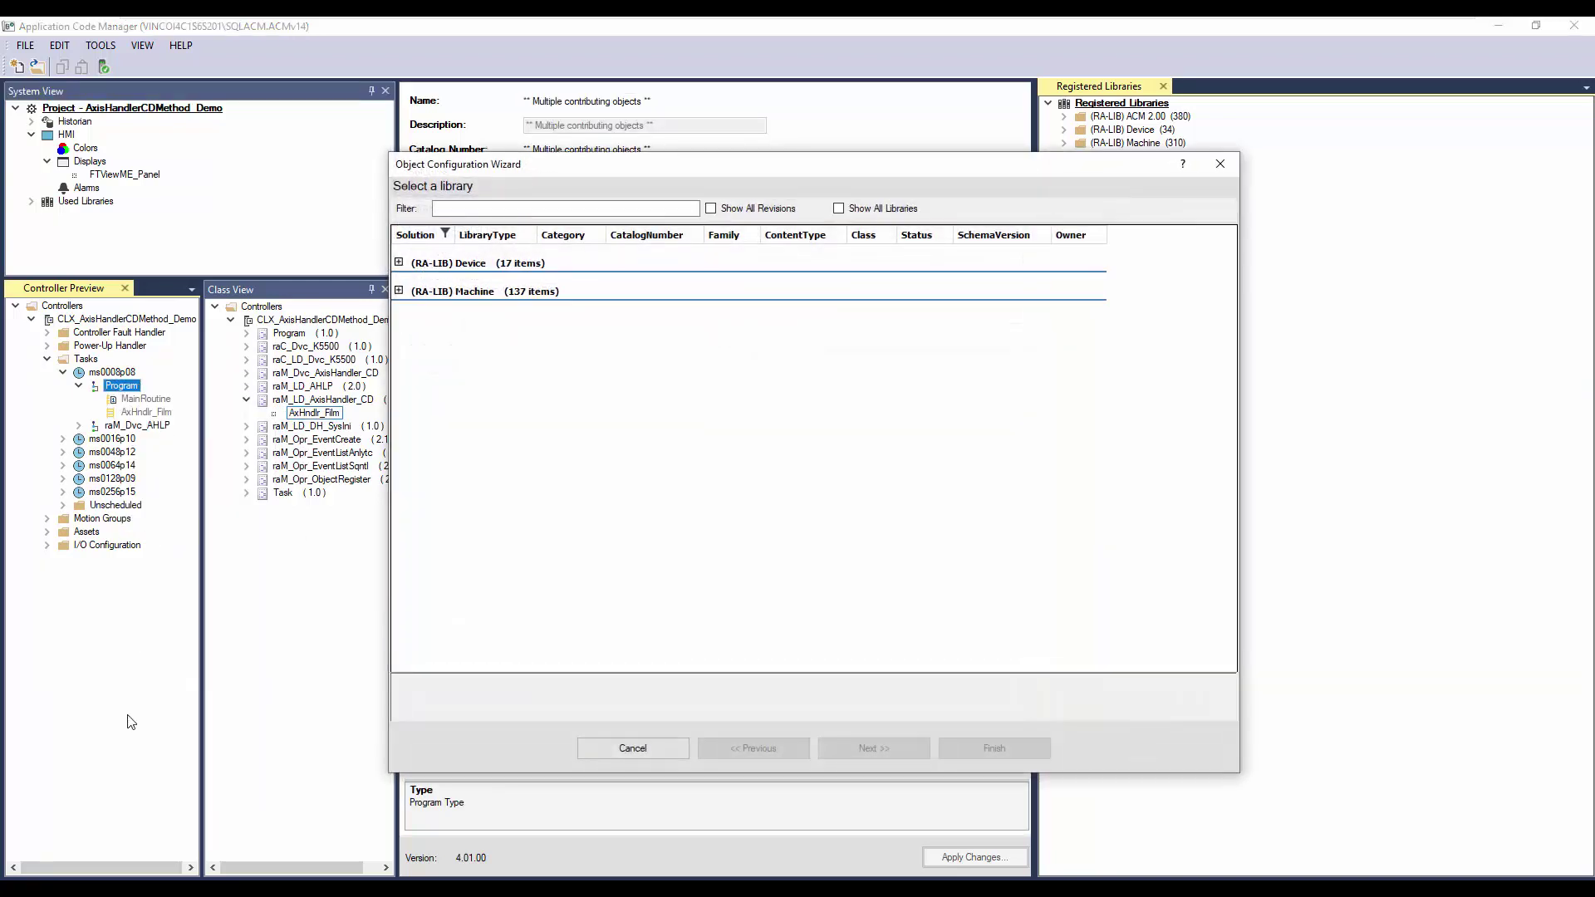
click(499, 208)
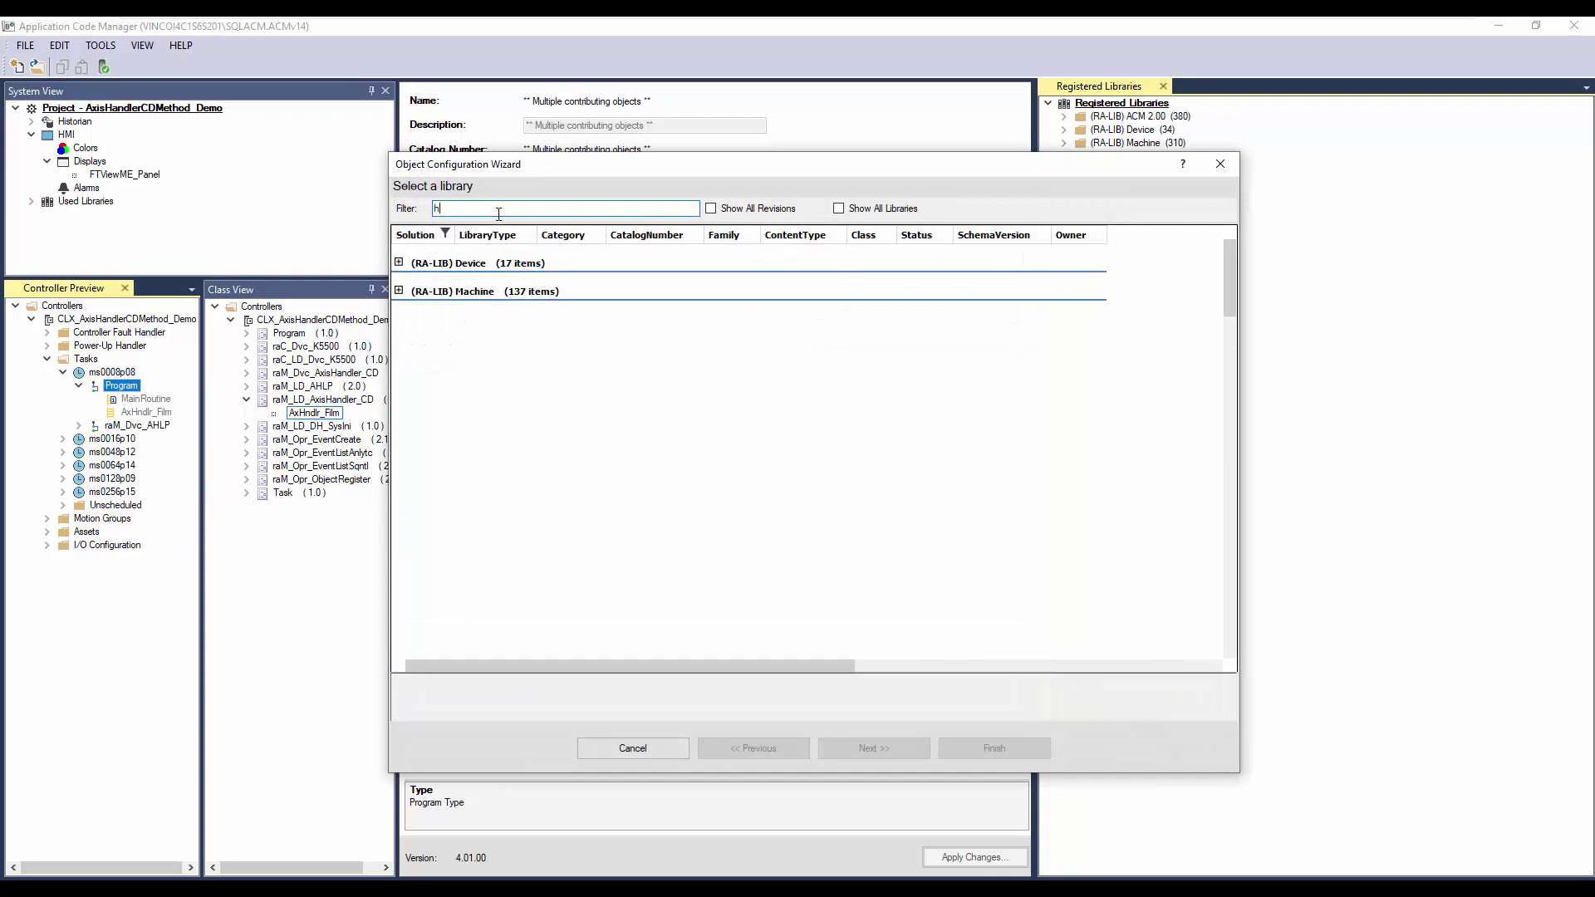
text(home)
click(399, 263)
click(627, 305)
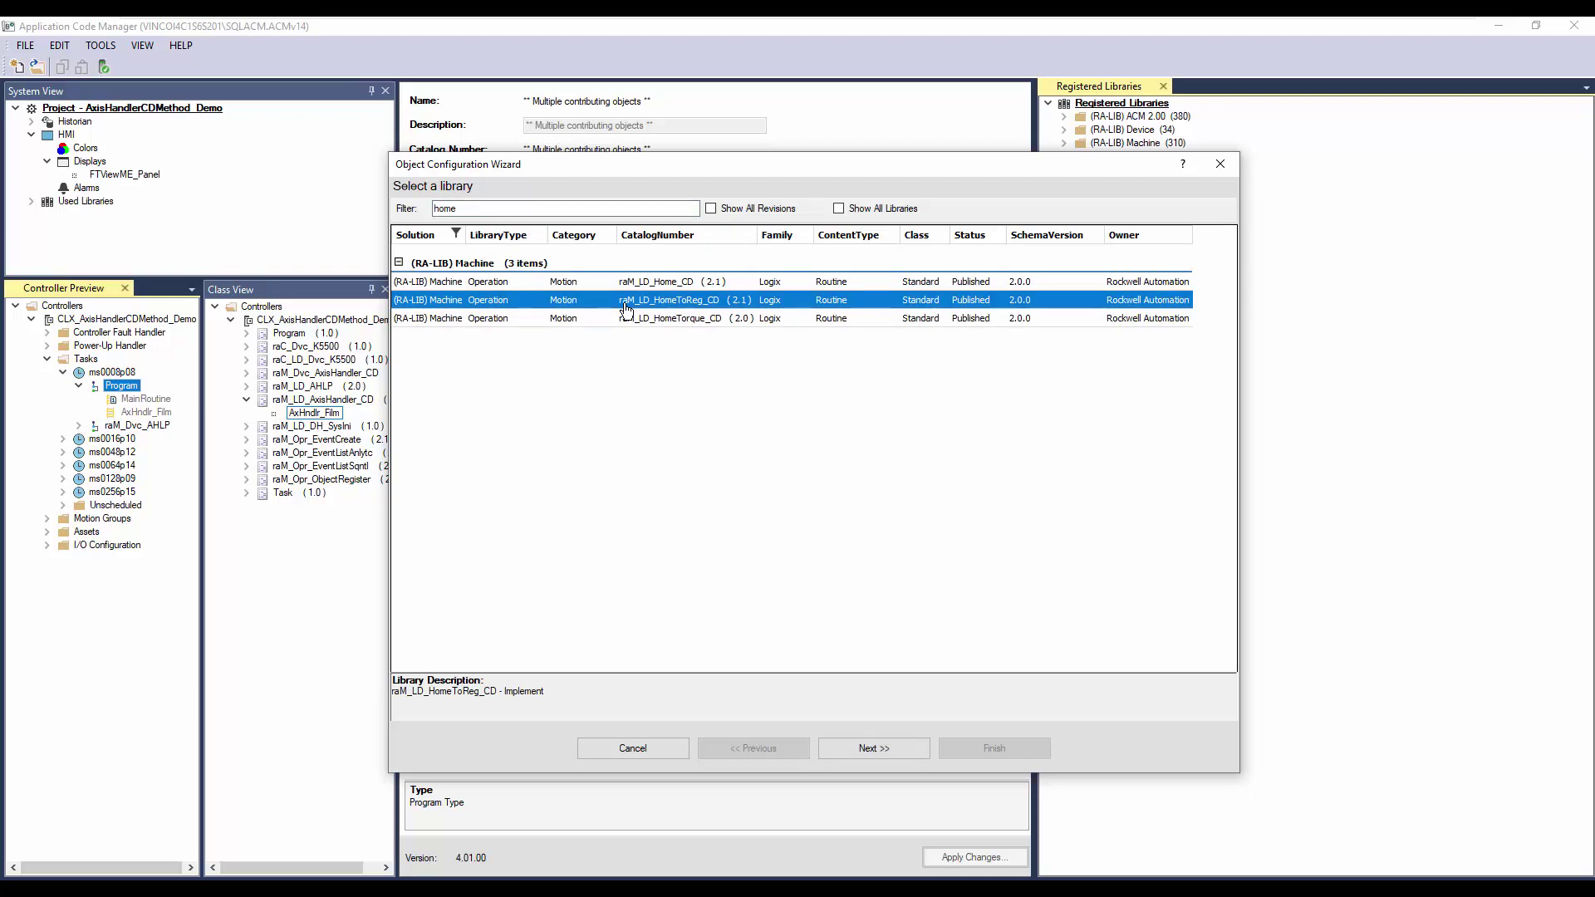
Name the raM_LD_HomeToReg_CD object HomeFilm, yielding routine HomeFilm and tag _HomeFilm
click(831, 745)
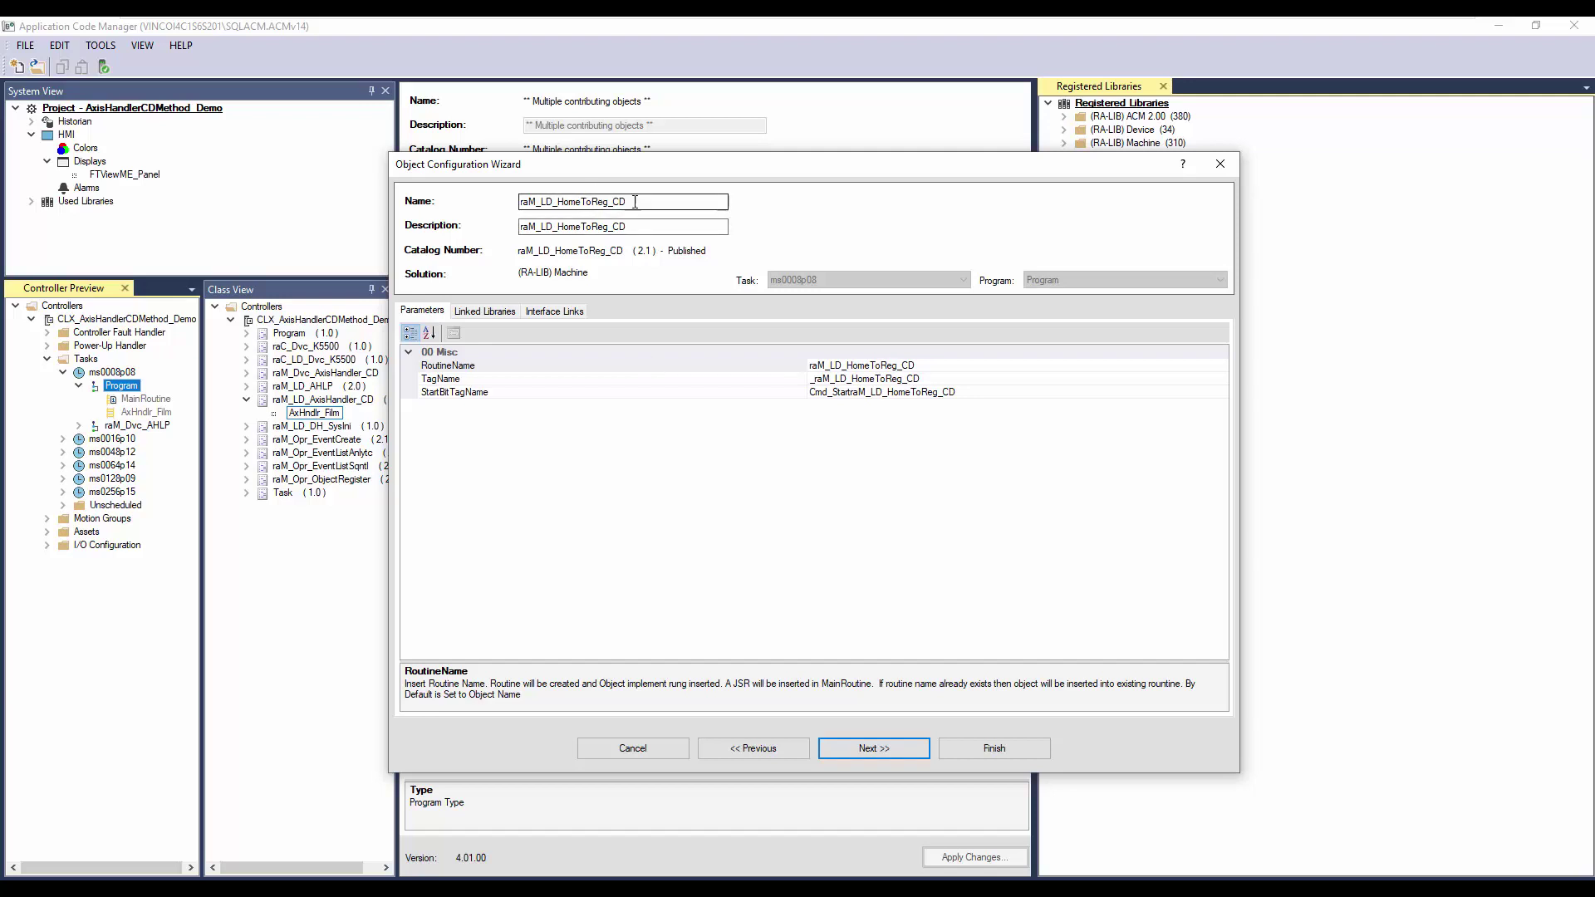
double_click(664, 202)
text(HomeFilm)
click(731, 372)
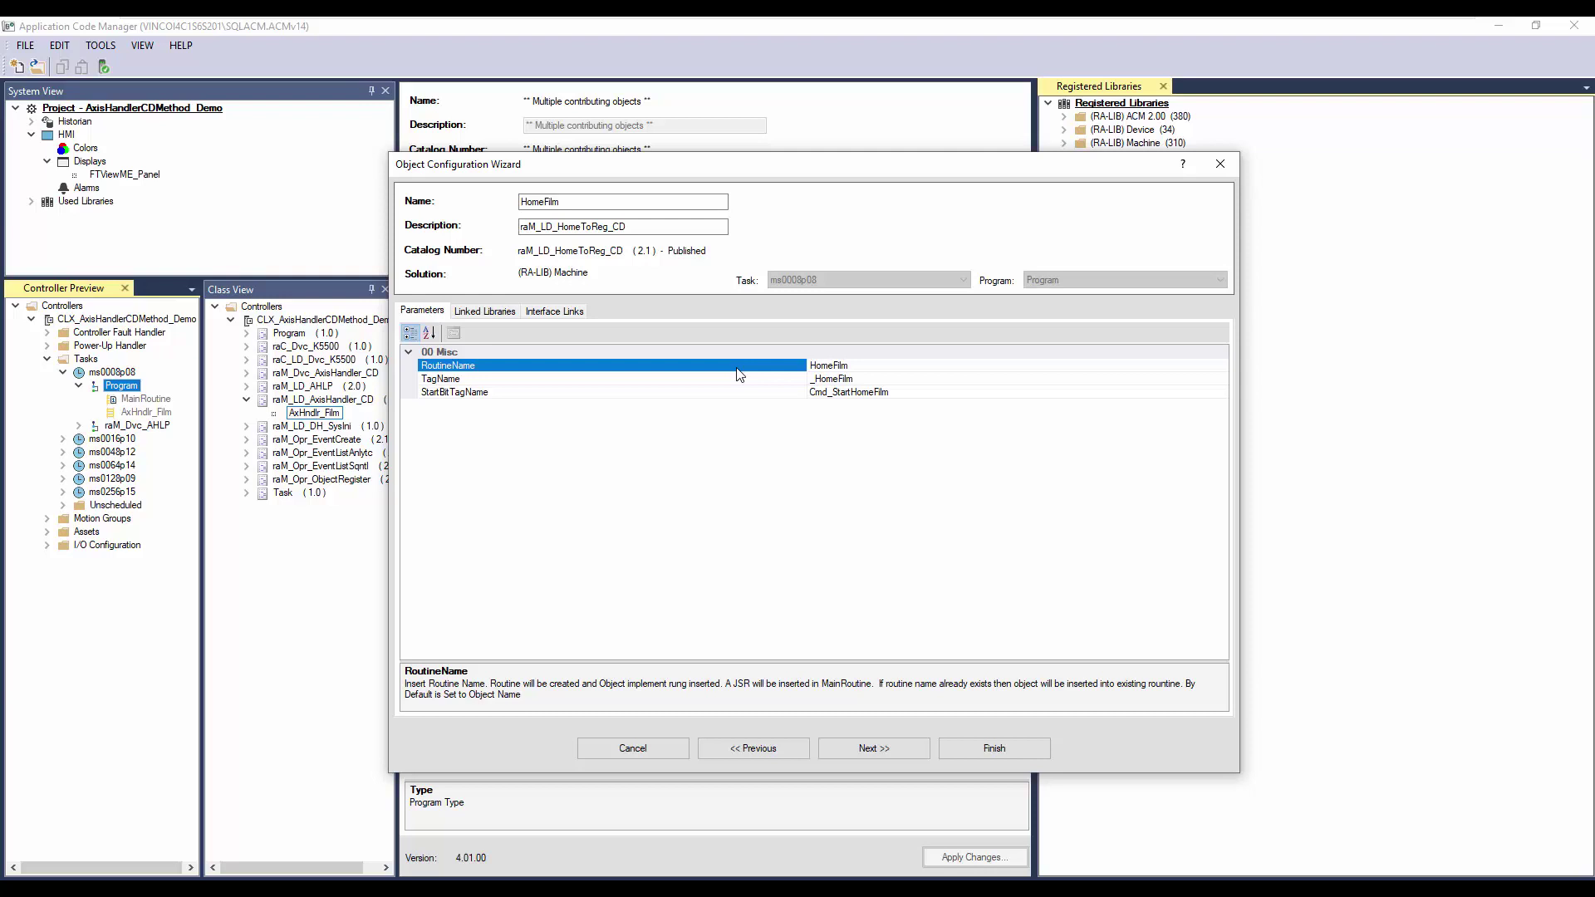
Link HomeFilm's AxisHandler to AxHndlr_Film and auto-create its raM_Opr_HomeToReg_CD object
click(839, 749)
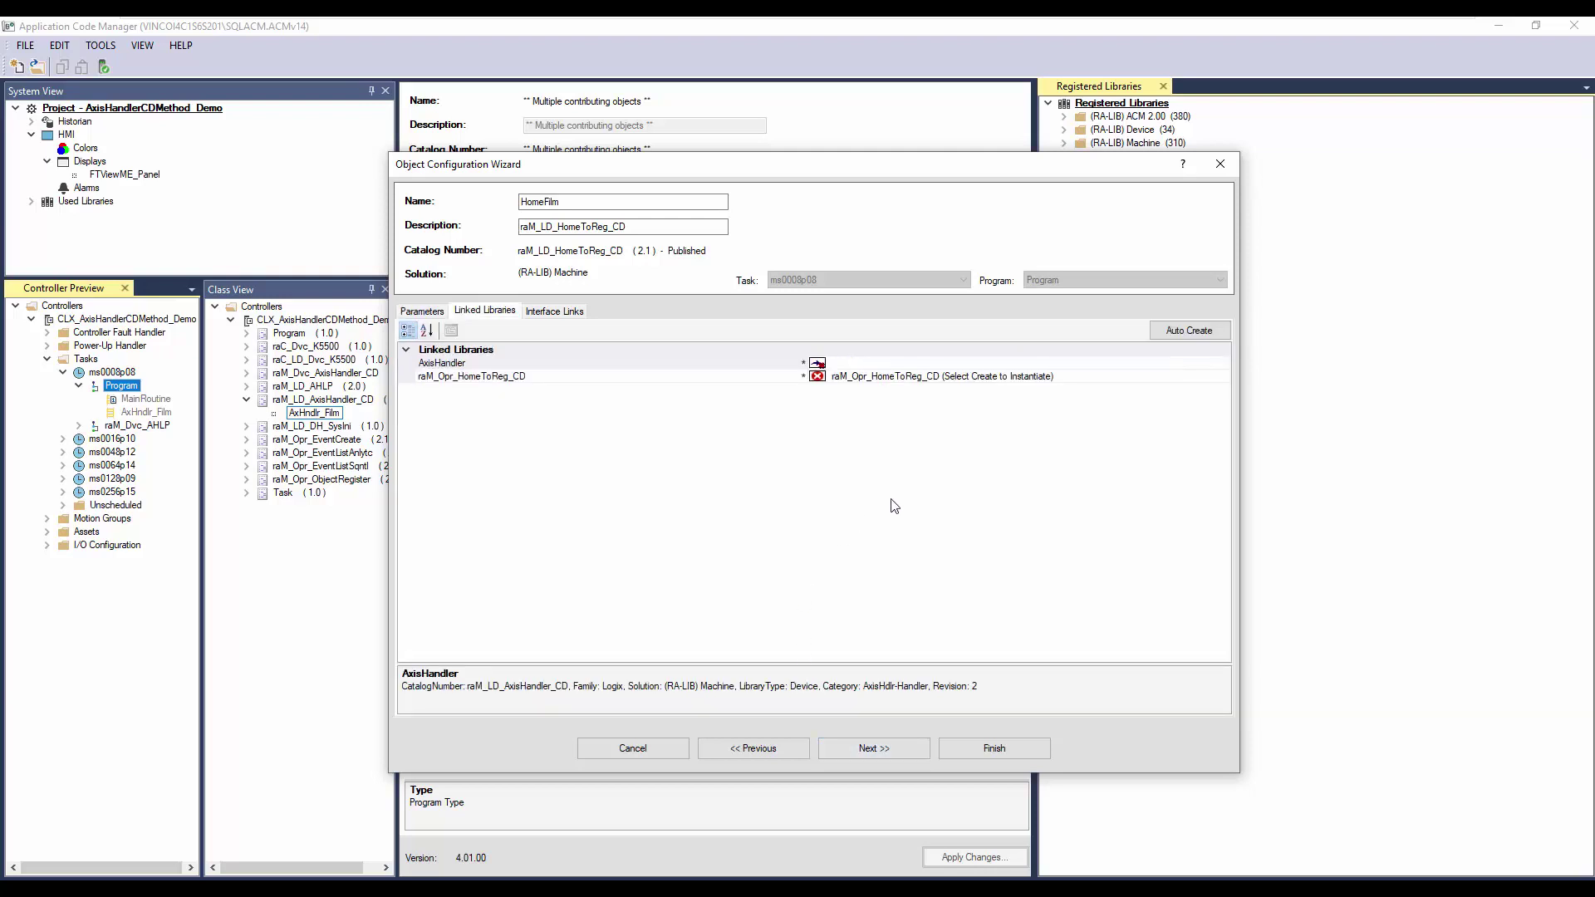
click(1222, 366)
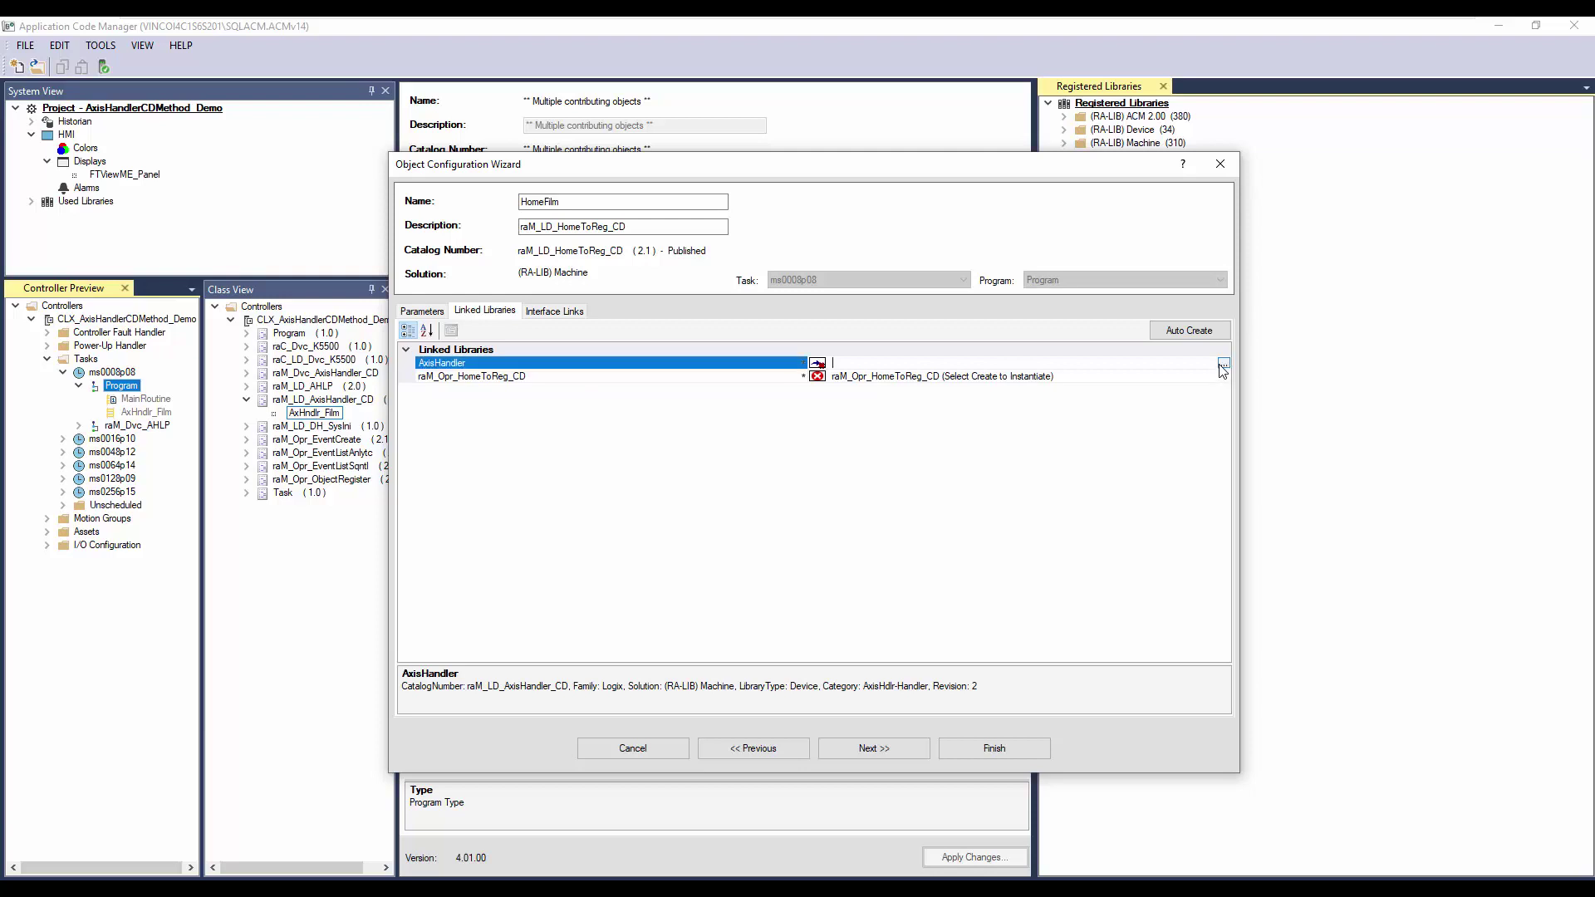
click(1223, 366)
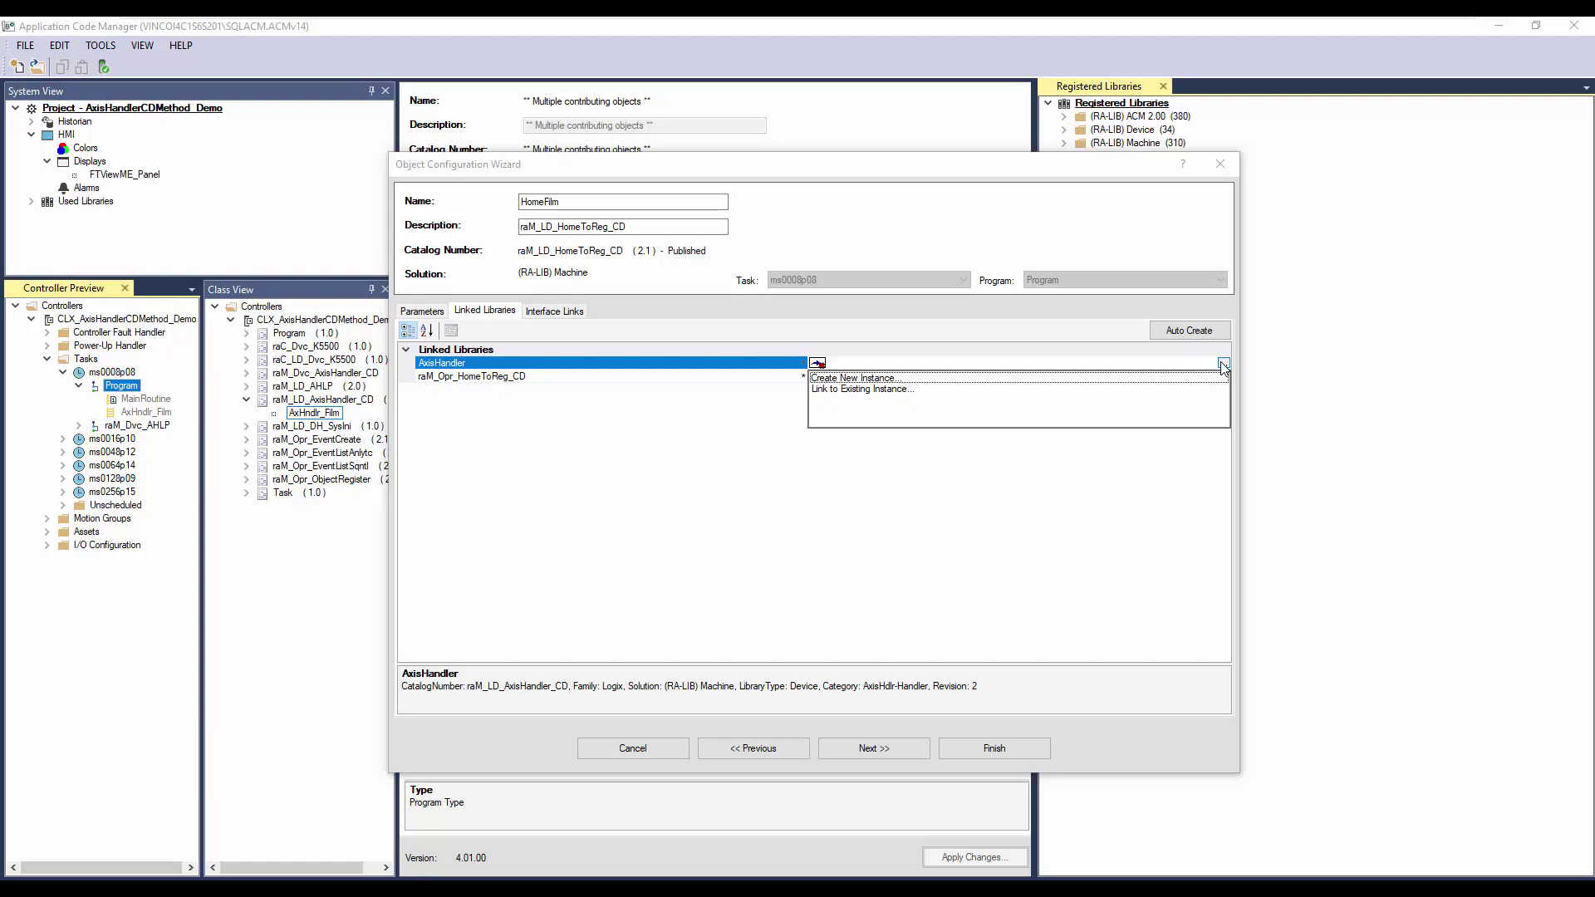
click(896, 400)
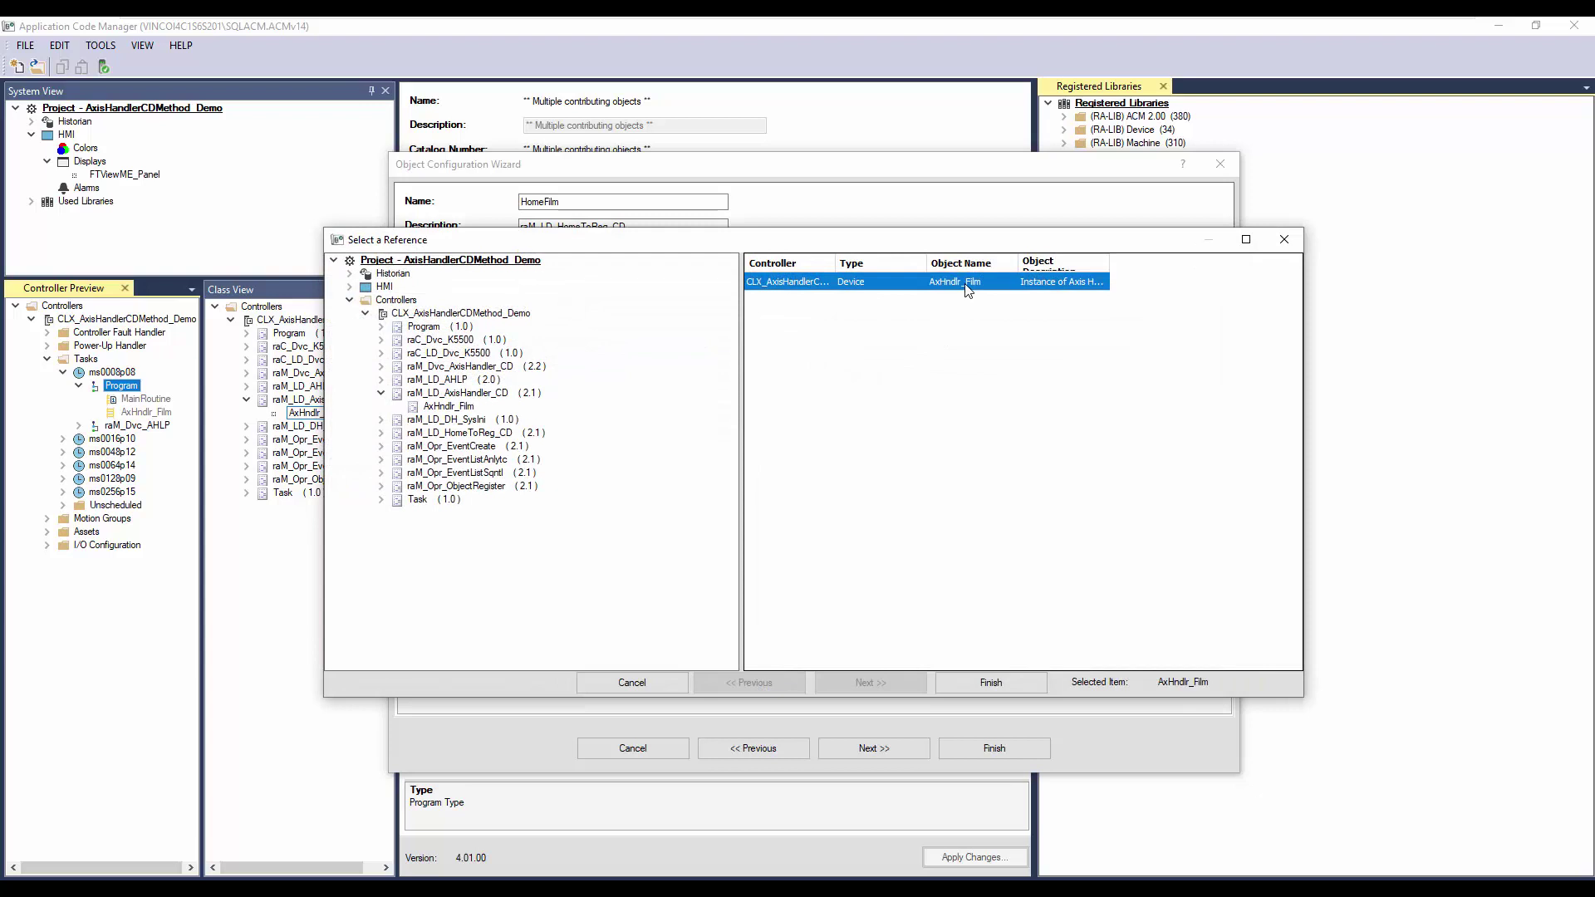
click(973, 683)
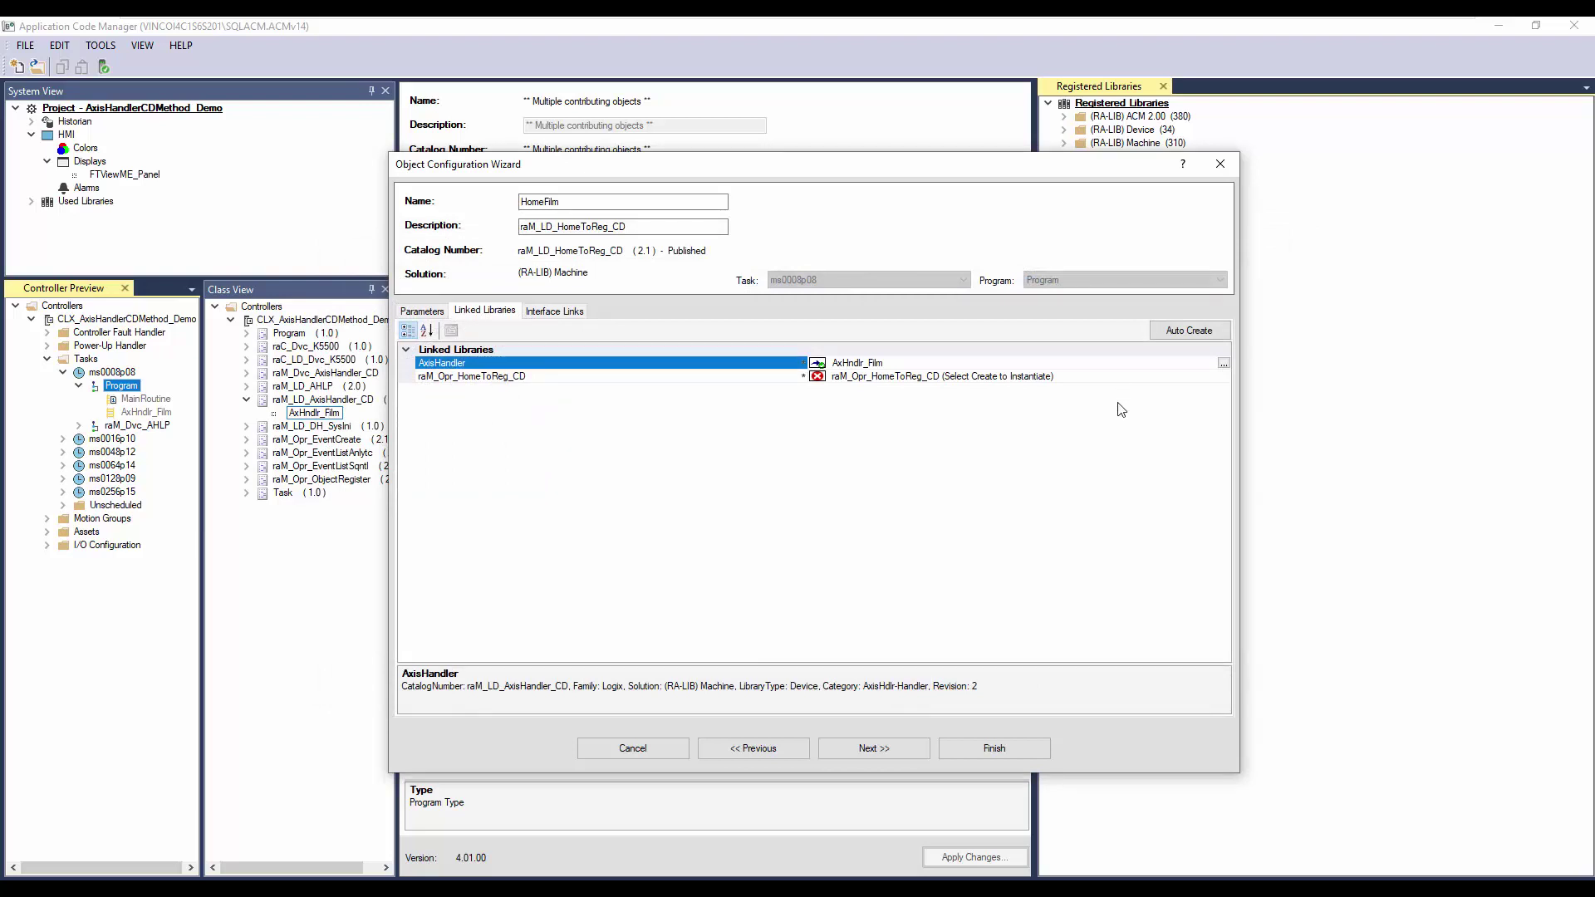
click(1159, 334)
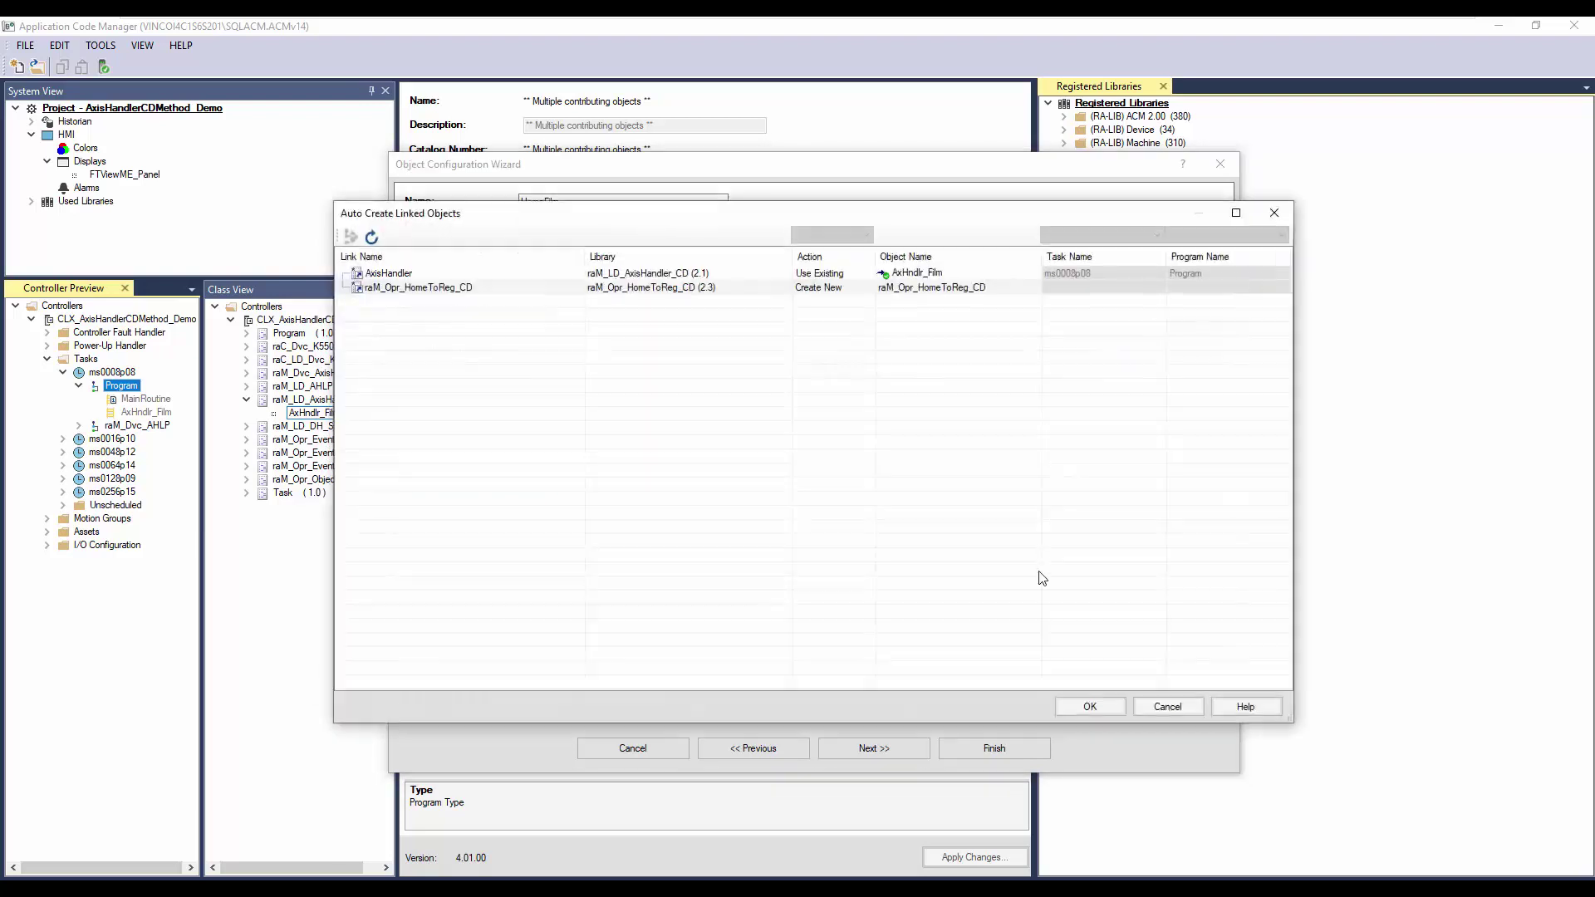
click(1080, 704)
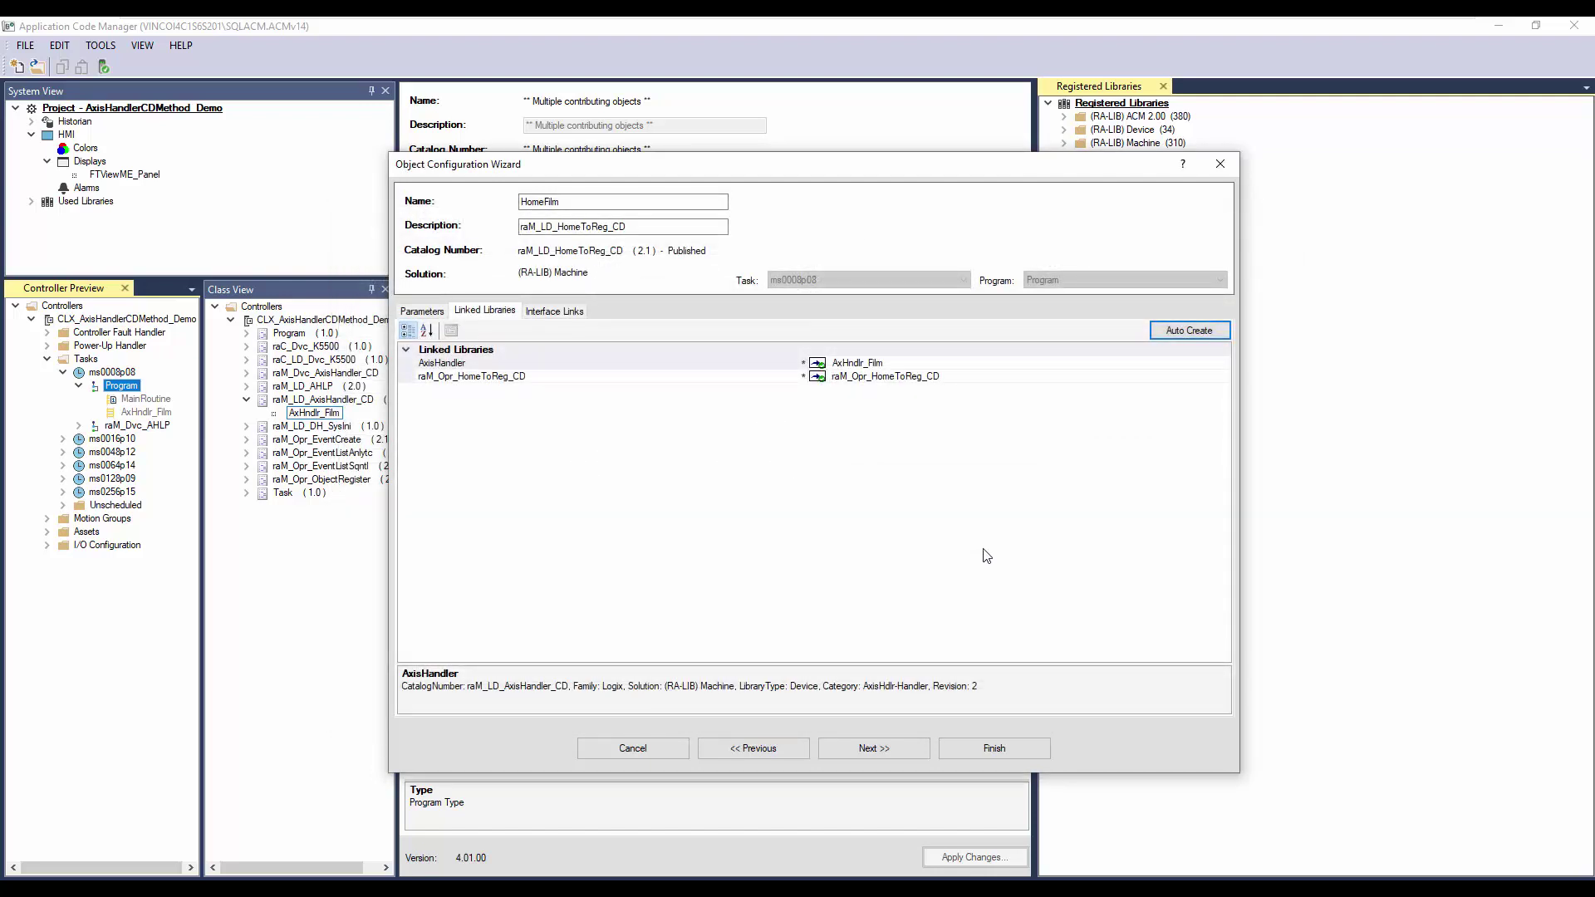
Finish the HomeFilm object and show its properties under raM_LD_HomeToReg_CD in Class View
click(985, 749)
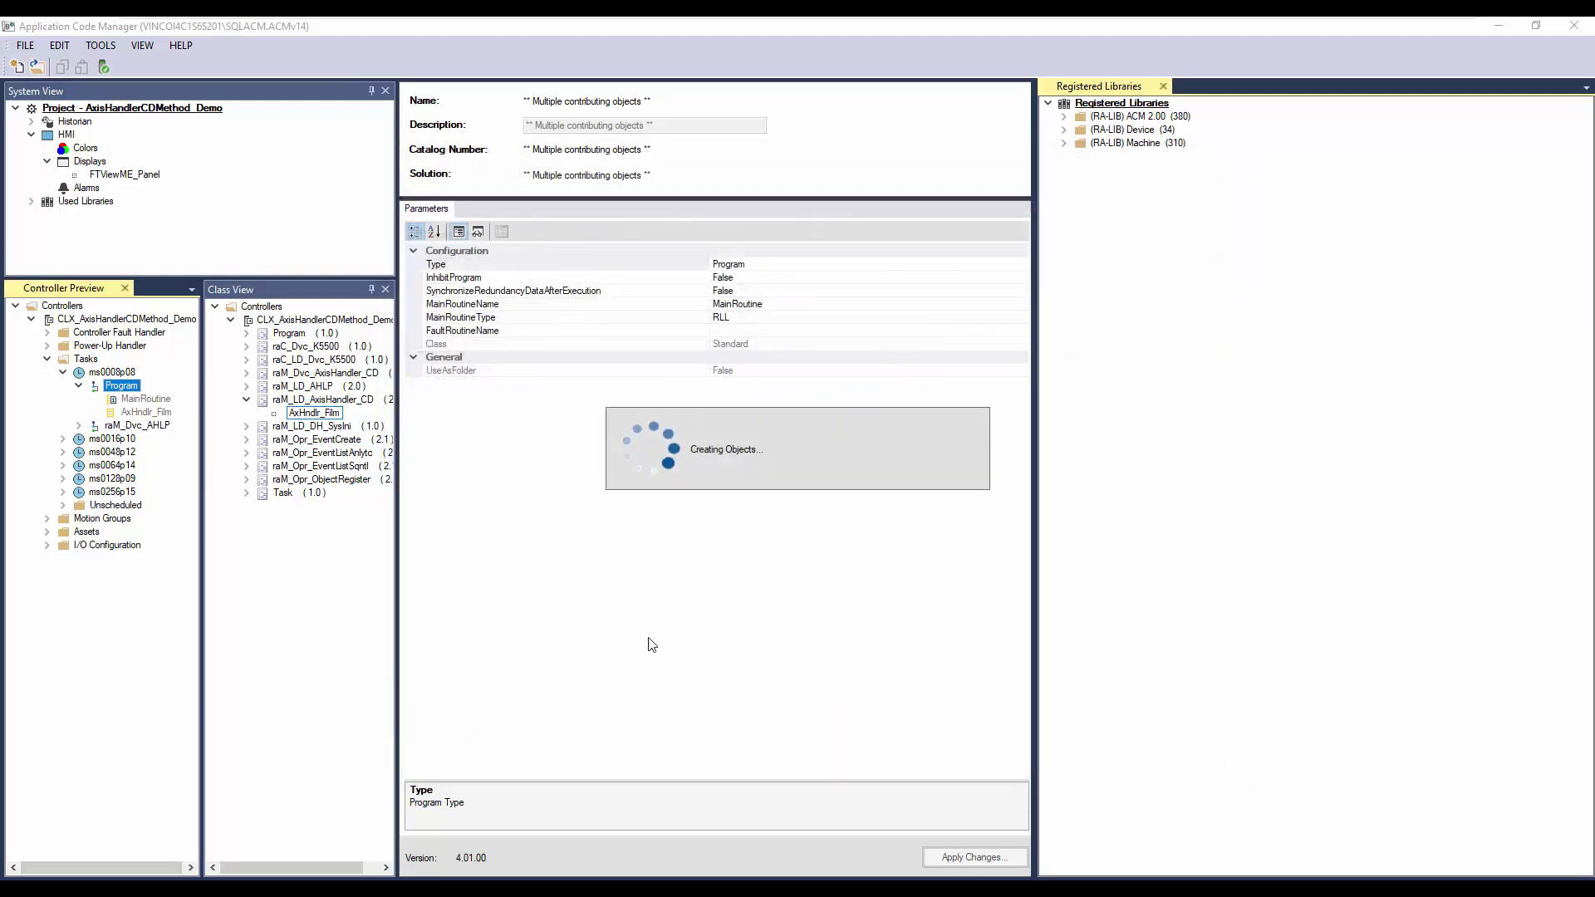
click(291, 453)
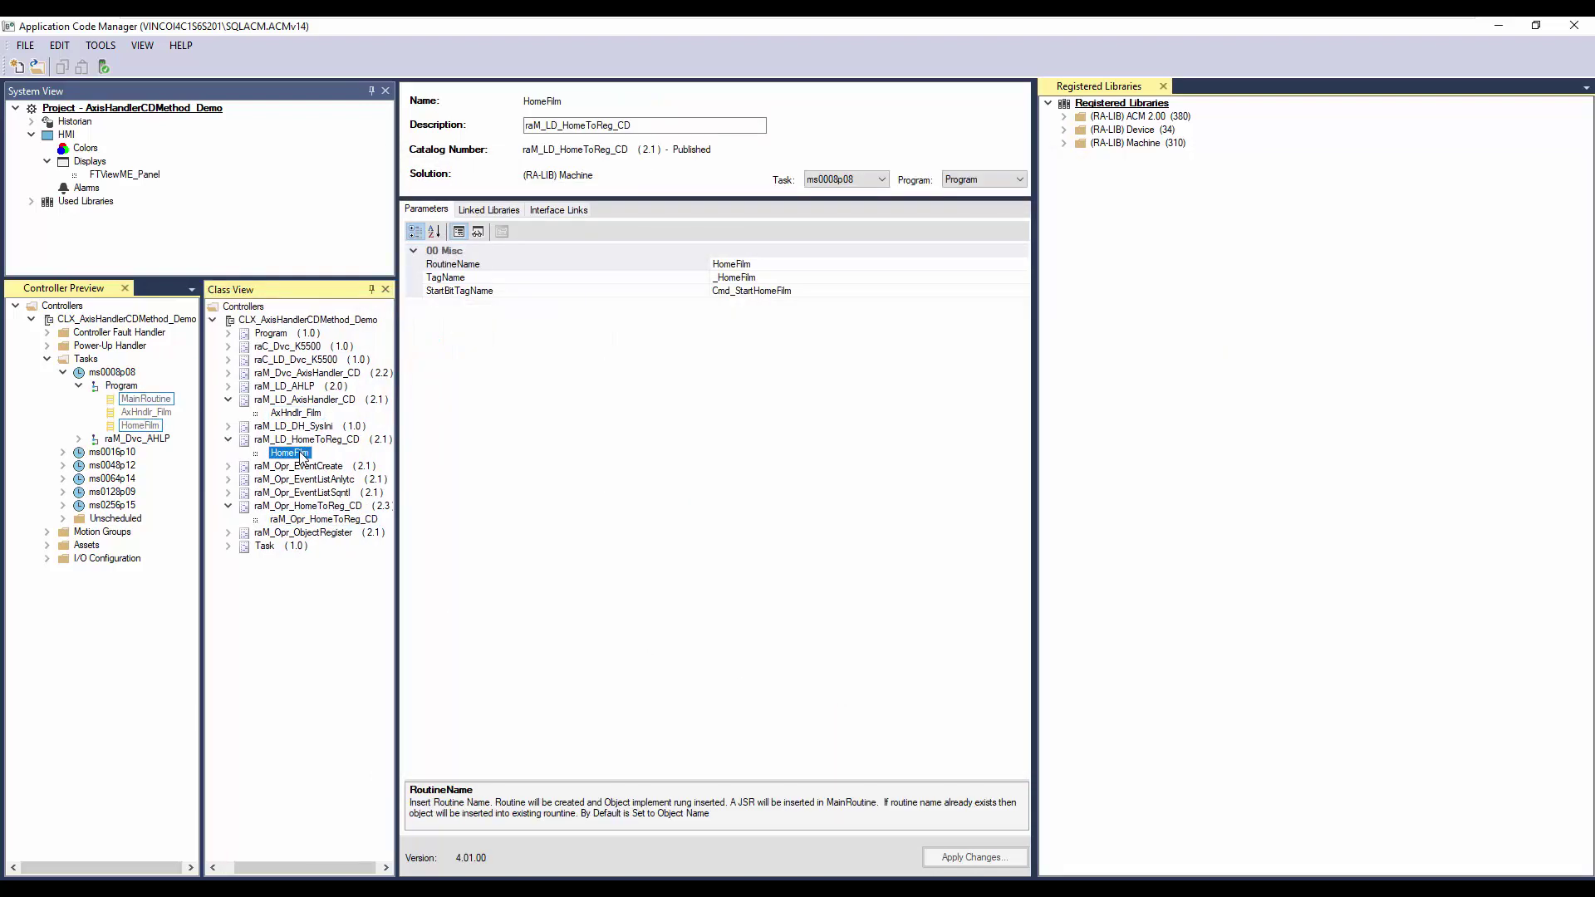